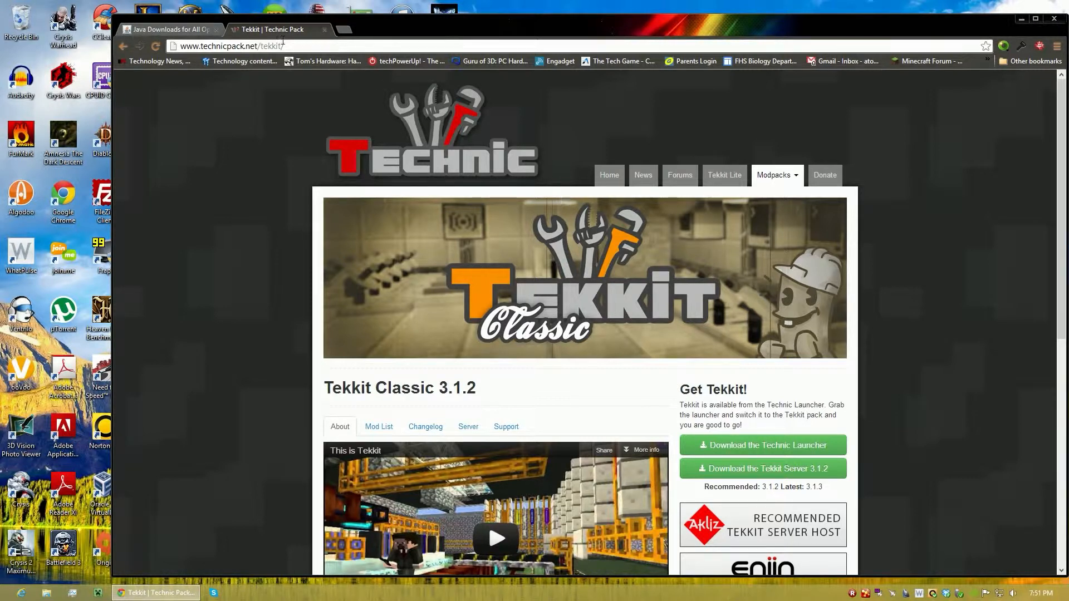
Open the router's setup page at router/ in a new browser tab.
click(341, 29)
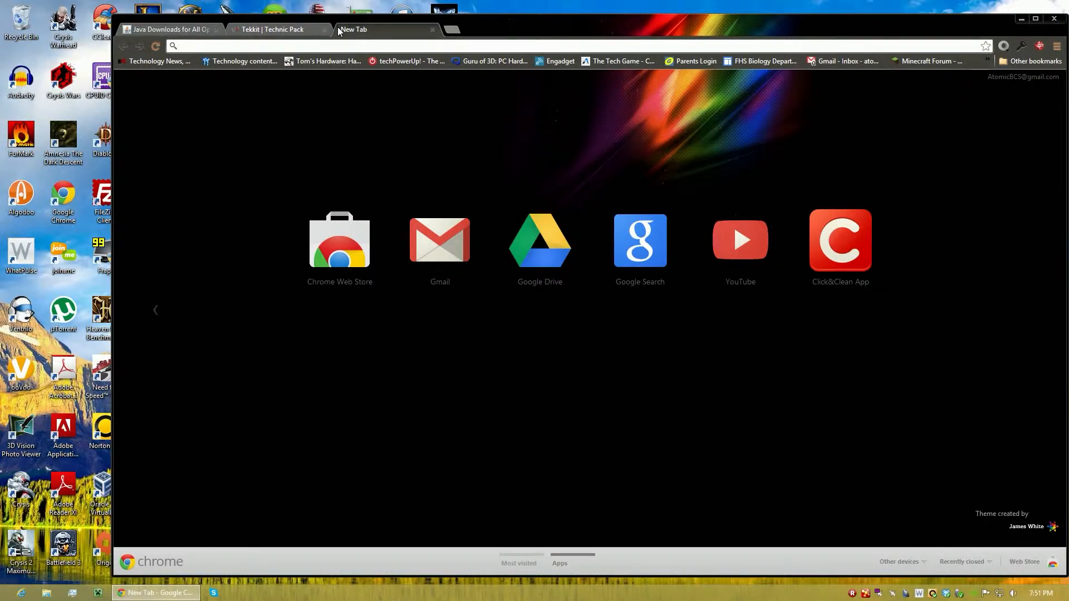
text(router/)
key(Return)
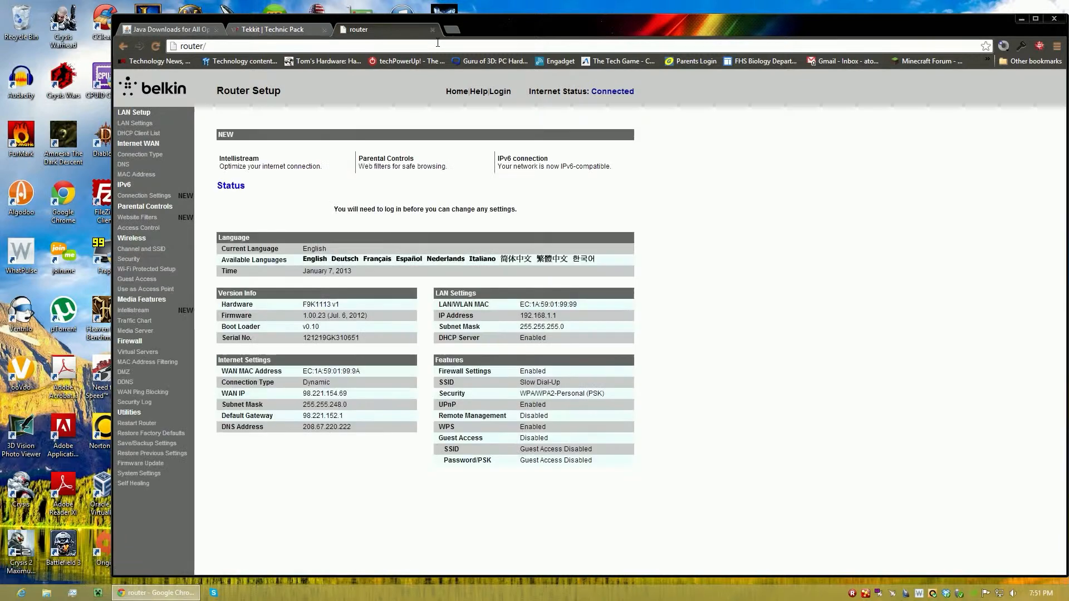
Load the router's setup page through 192.168.1.1 in a separate new tab and close that tab.
click(452, 30)
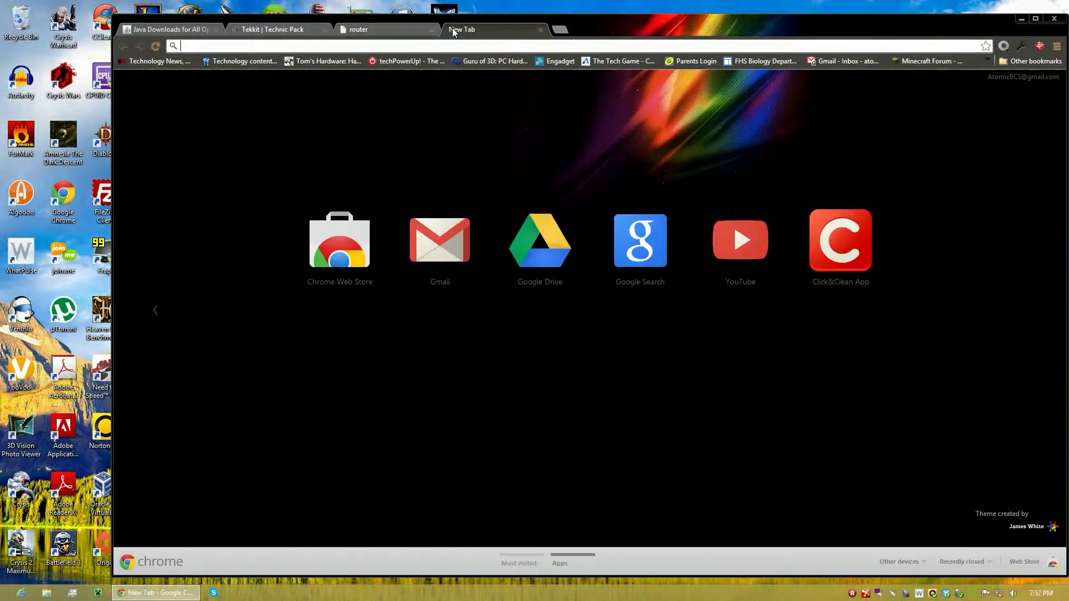
text(192.168.1.1)
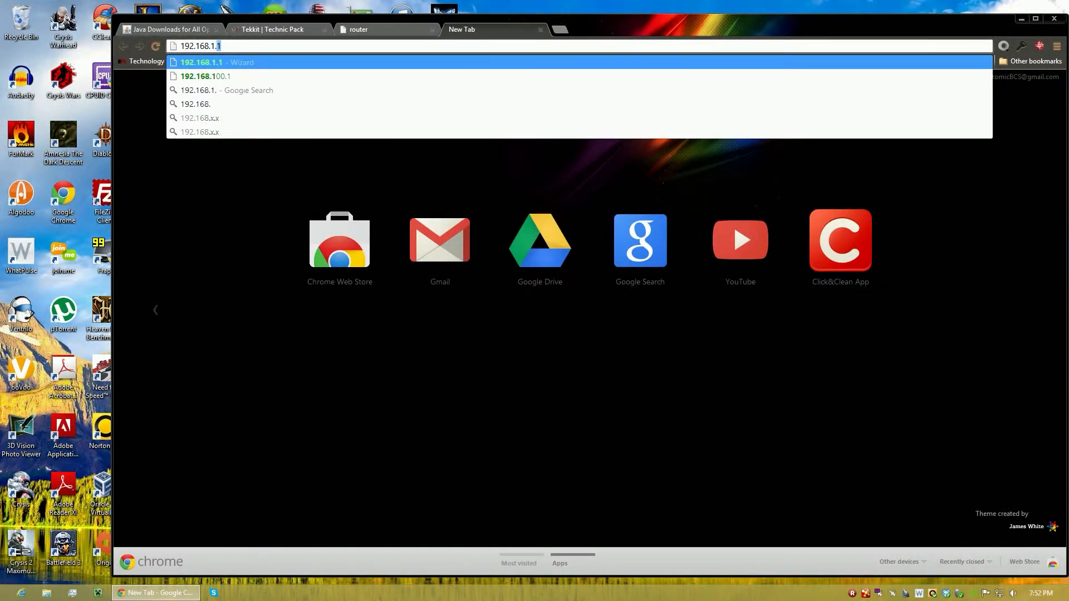
key(Return)
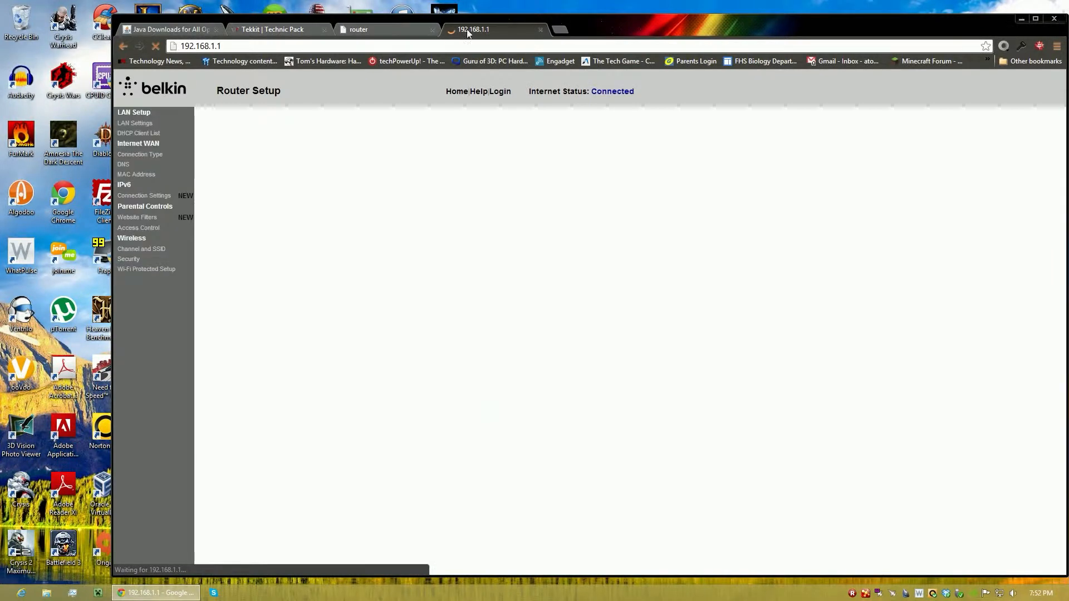
click(540, 30)
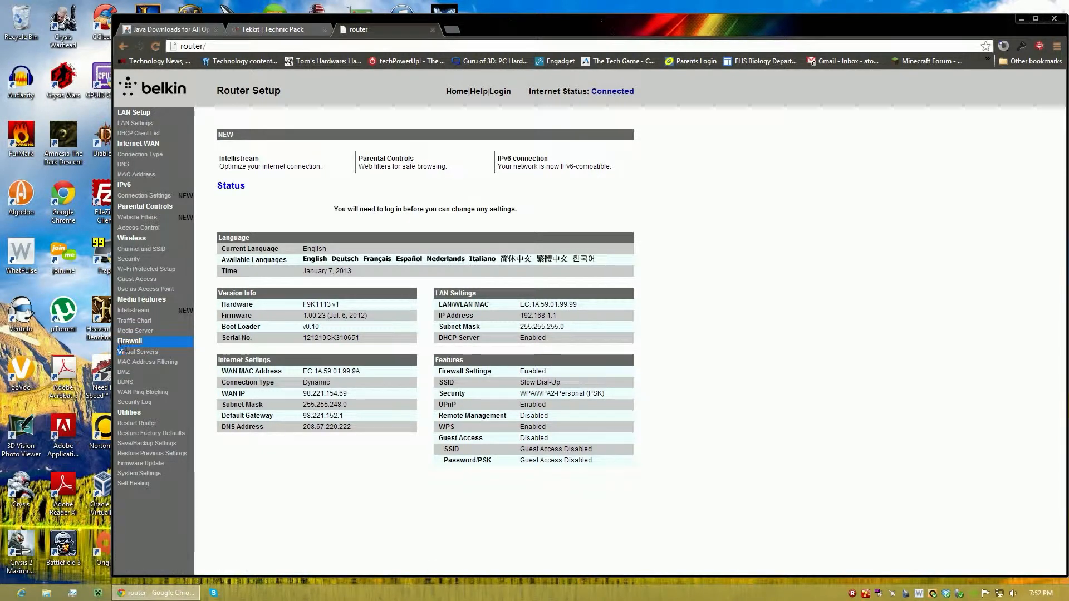
Open the firewall's Virtual Servers settings, logging in with the router password and dismissing the offer to save the login.
click(139, 342)
click(145, 355)
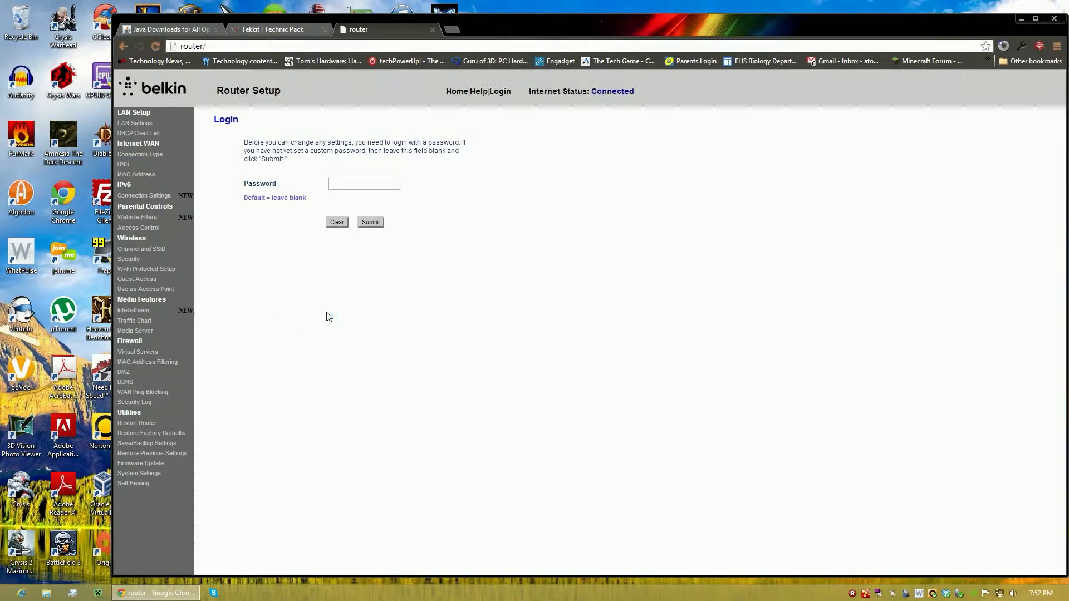
click(355, 179)
text(••••)
key(Return)
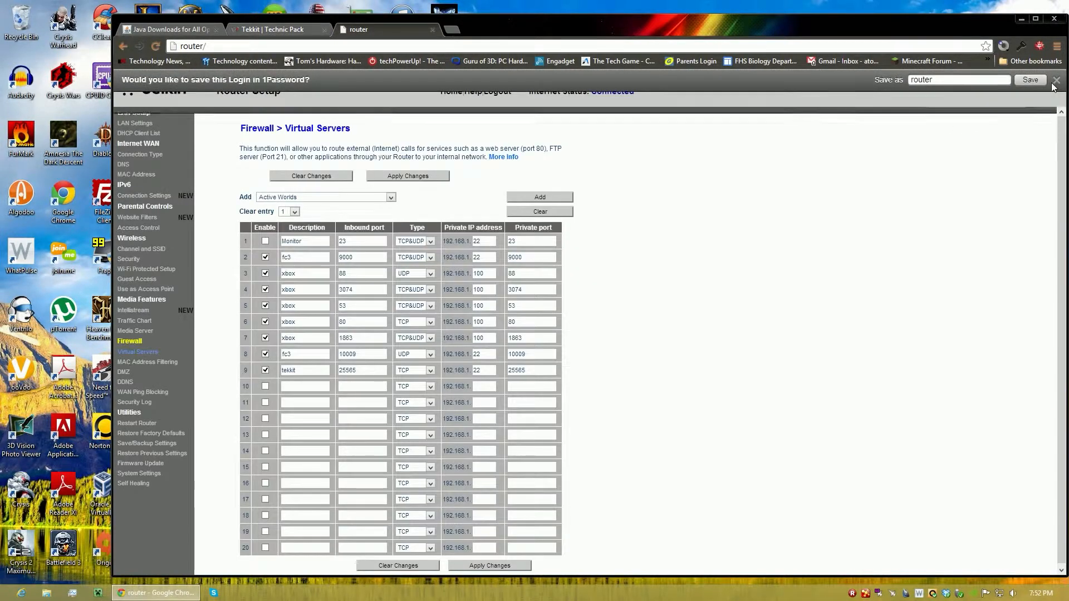
click(1057, 81)
drag(207, 195, 618, 423)
click(618, 423)
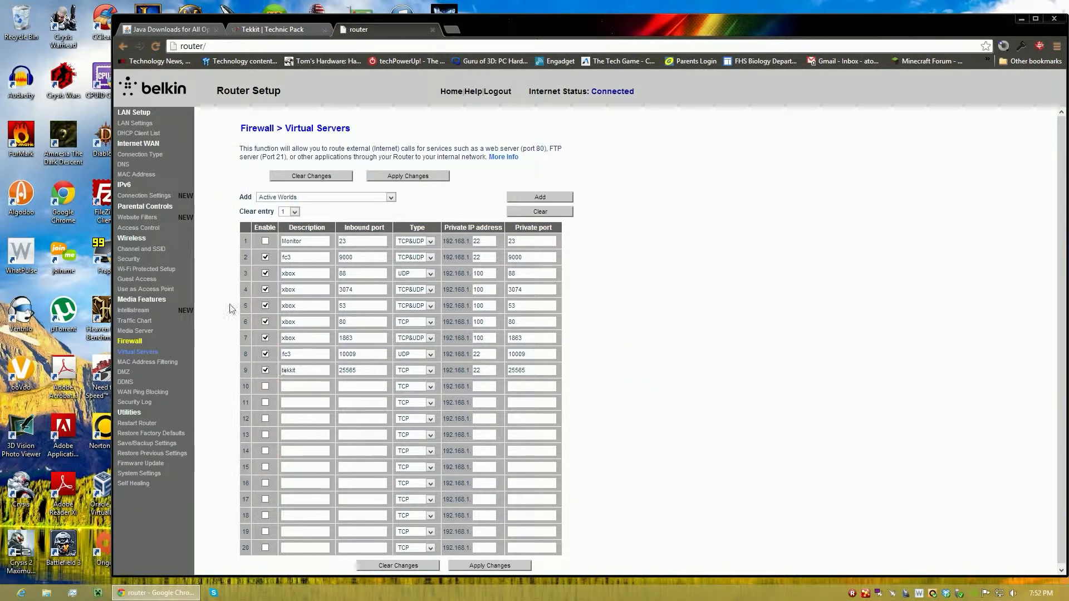
Disable virtual server entry 9 and clear its description, inbound port, private IP address and private port.
click(266, 371)
drag(297, 371, 245, 372)
key(BackSpace)
drag(384, 371, 312, 372)
key(BackSpace)
drag(492, 370, 444, 369)
key(BackSpace)
drag(554, 370, 507, 371)
key(BackSpace)
Enable virtual server entry 9 with the description tekkit and inbound port 25565, keeping the type TCP.
click(265, 370)
click(297, 370)
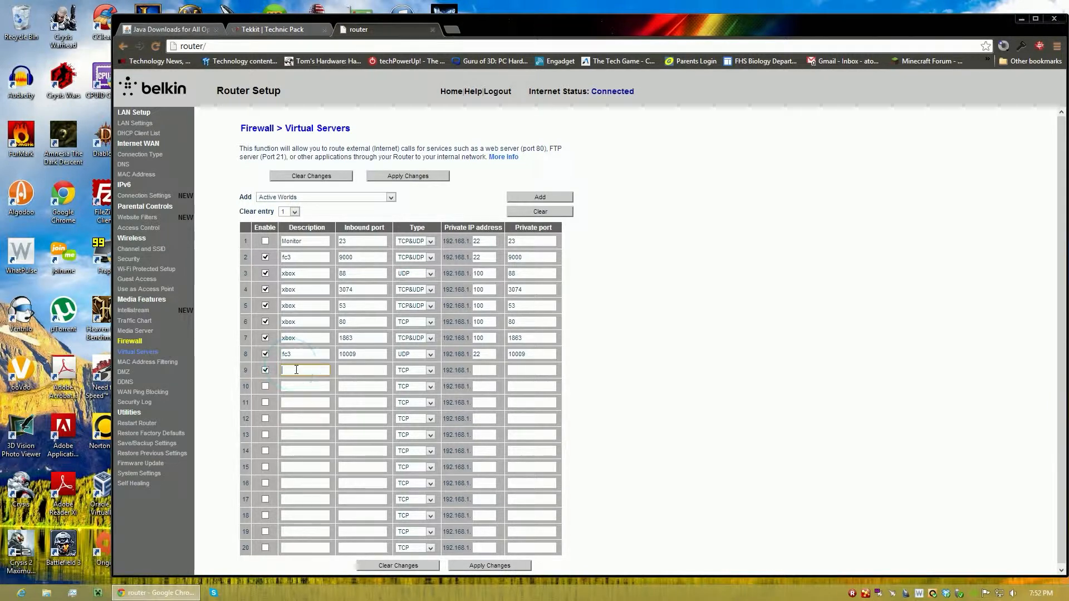
text(f)
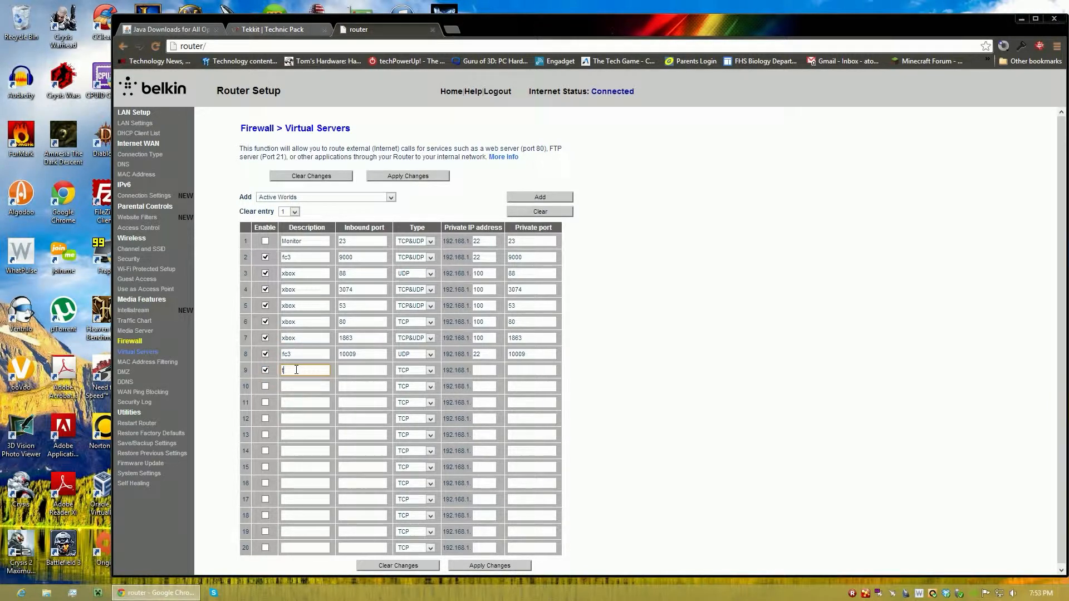
drag(342, 229, 387, 230)
click(346, 372)
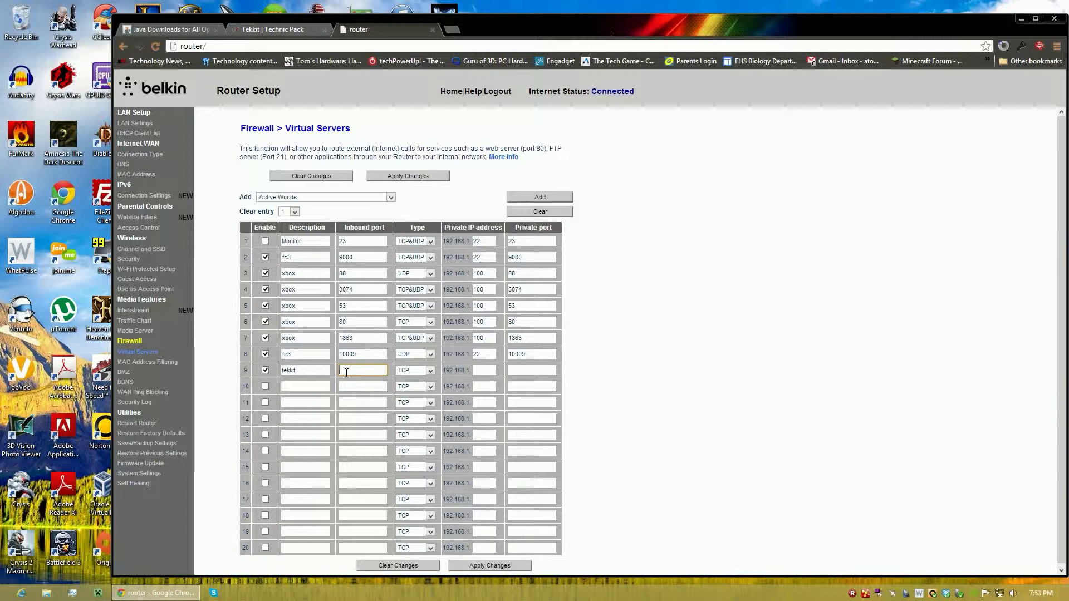
text(25)
drag(407, 225, 425, 225)
click(442, 365)
drag(443, 228, 504, 228)
click(493, 228)
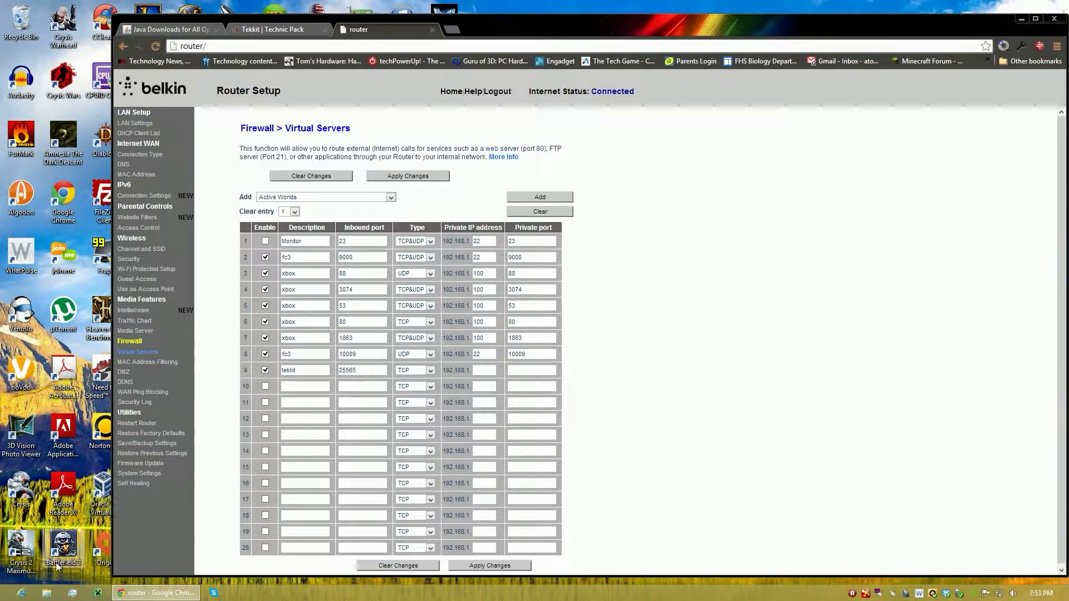
Open the computer's list of network adapters from the Network and Sharing Center.
click(46, 592)
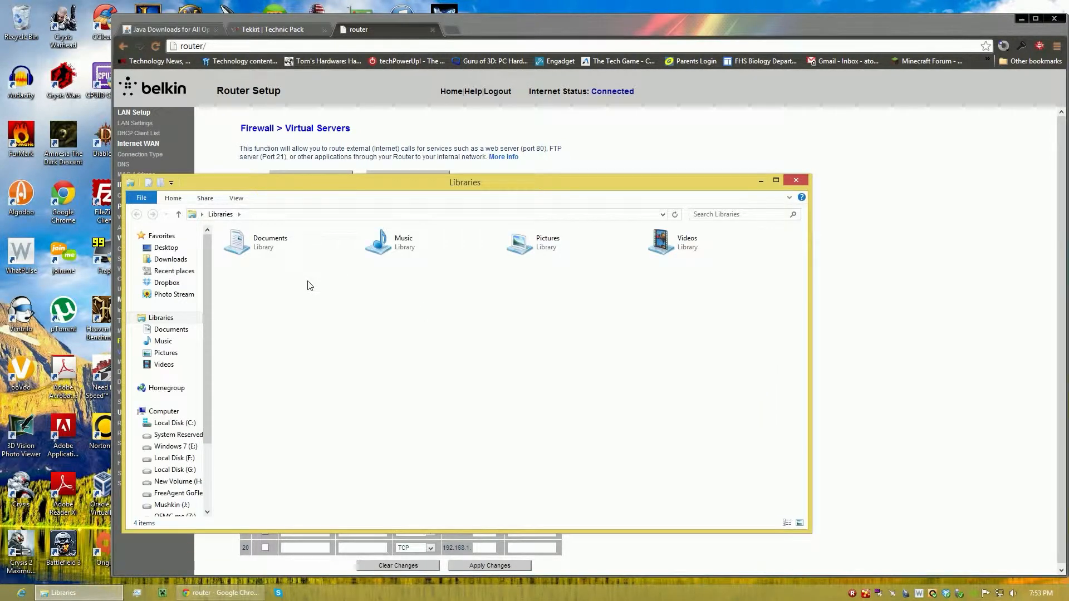
drag(269, 187, 388, 176)
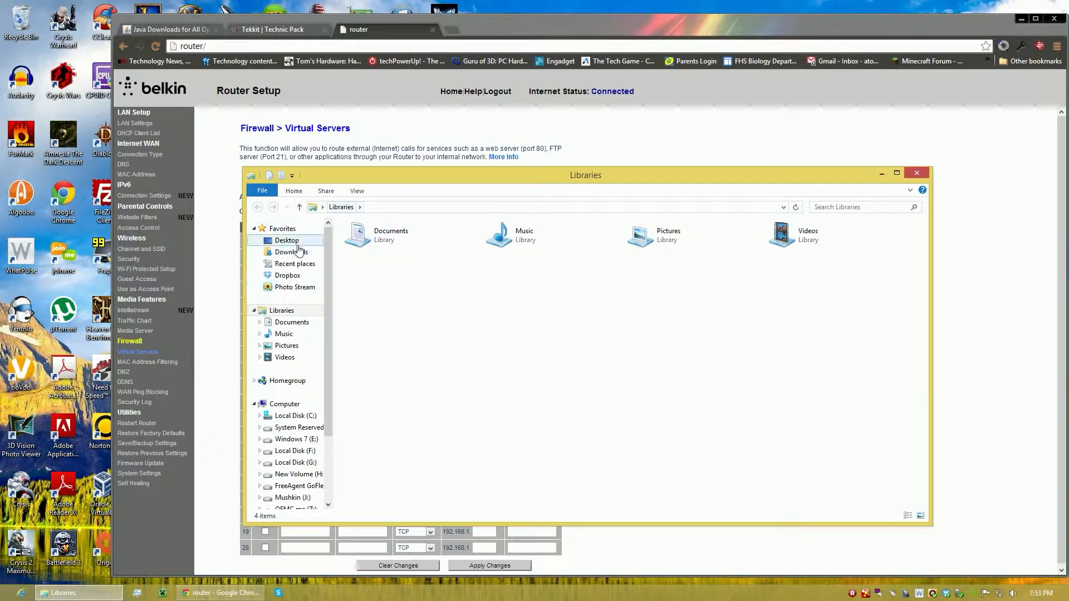
click(322, 207)
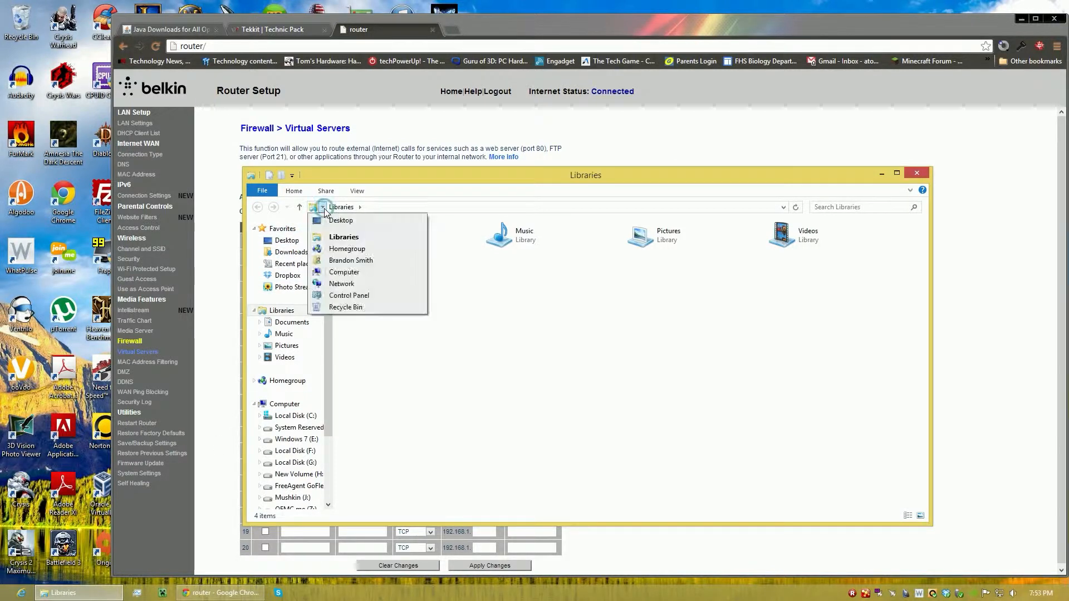
click(339, 283)
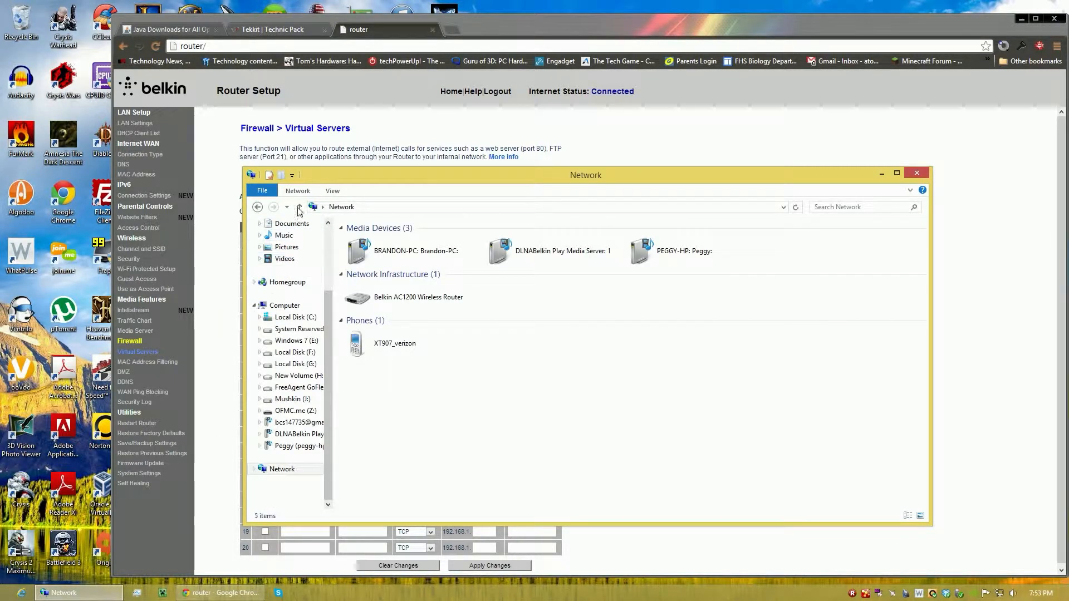
click(298, 192)
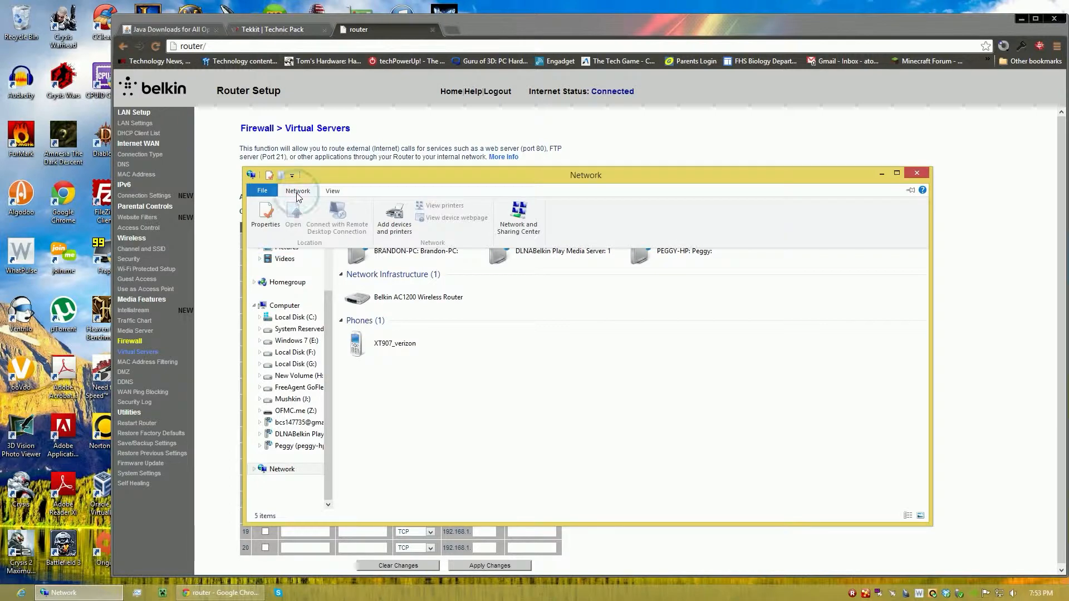
click(510, 214)
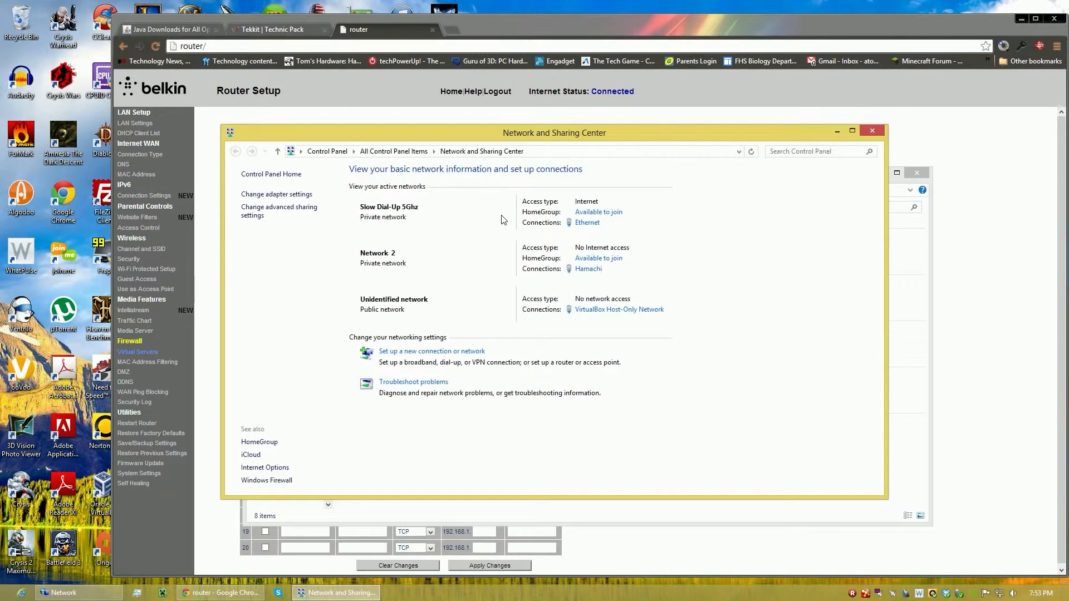
click(276, 195)
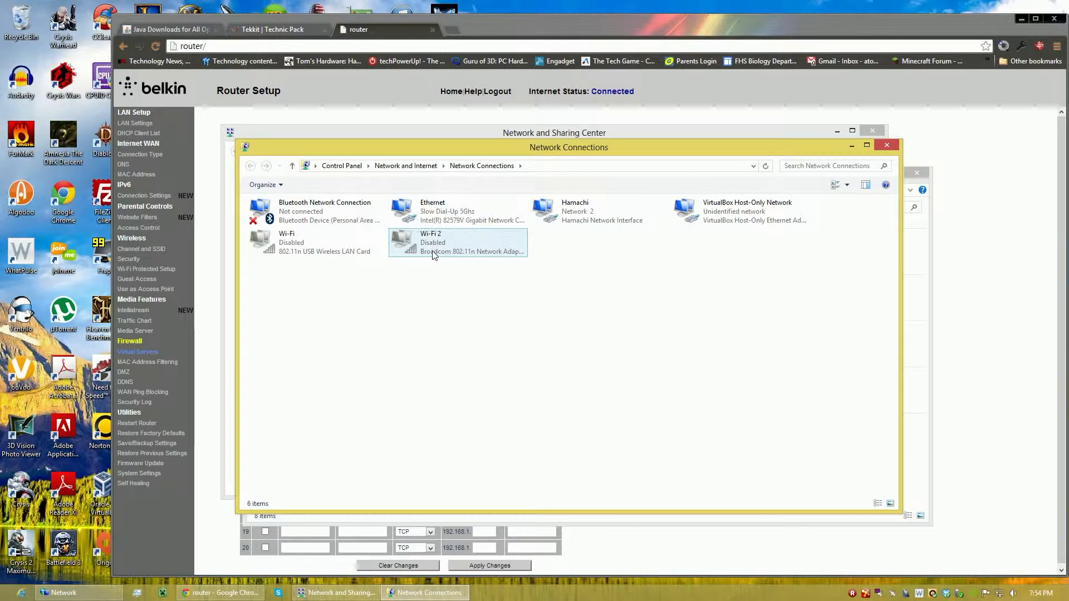
Look up the Ethernet connection's IPv4 address in its connection details.
click(328, 249)
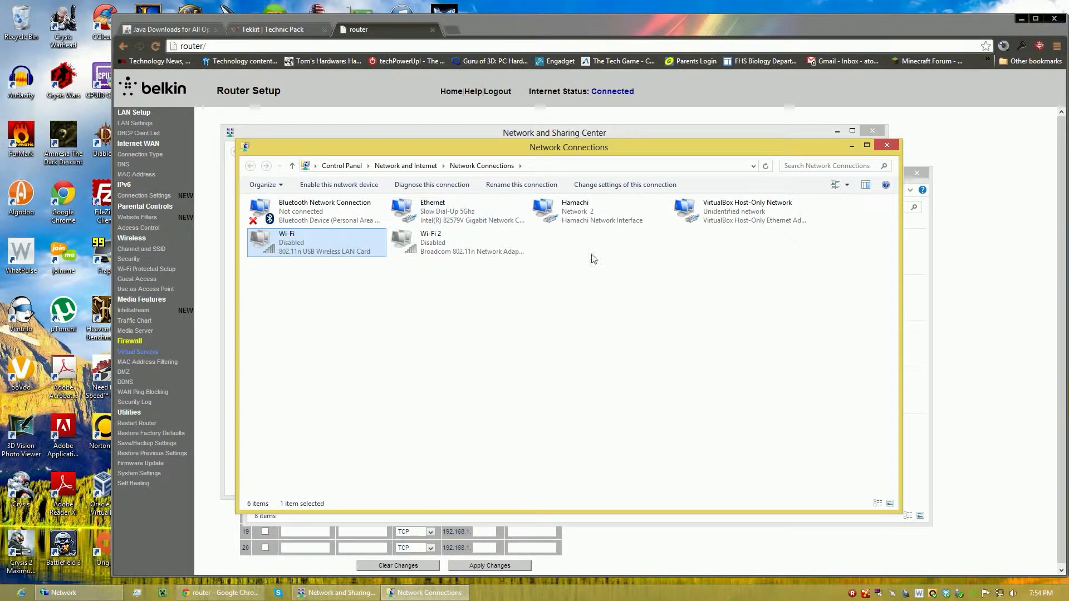
right_click(412, 208)
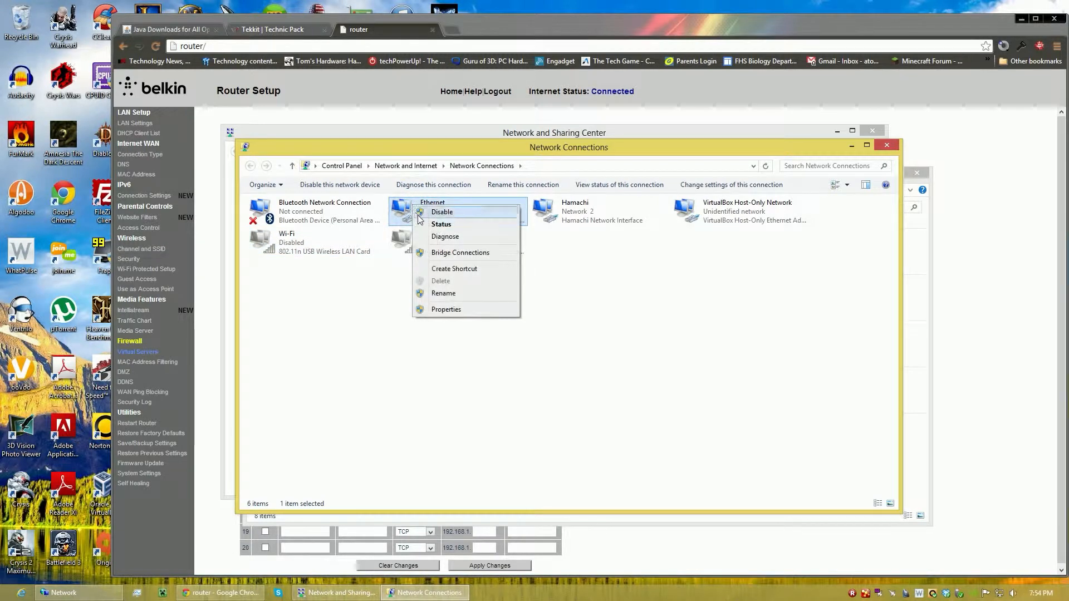
click(421, 223)
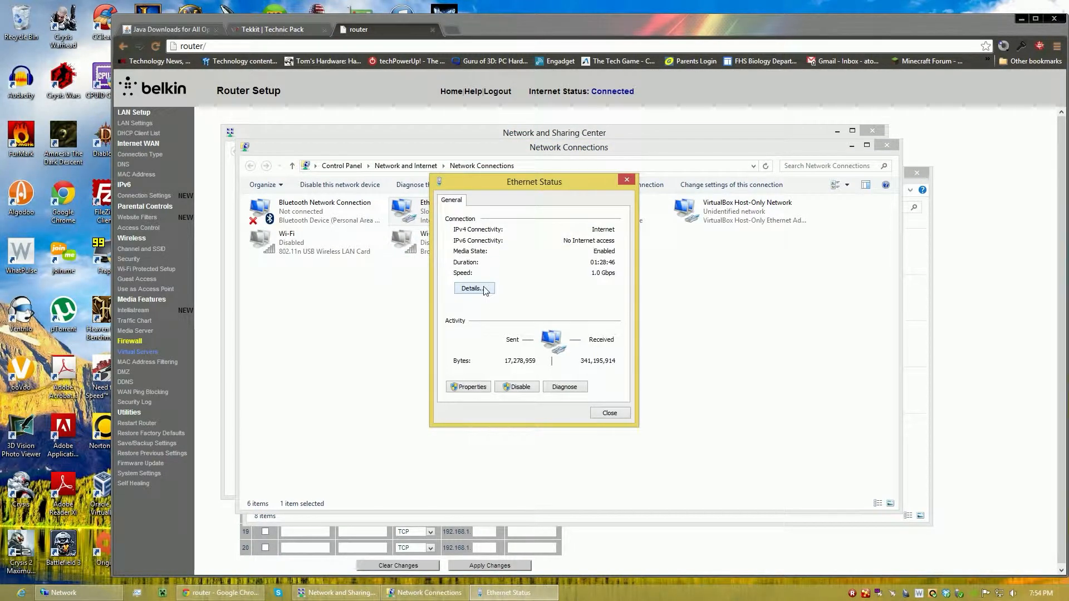
click(473, 288)
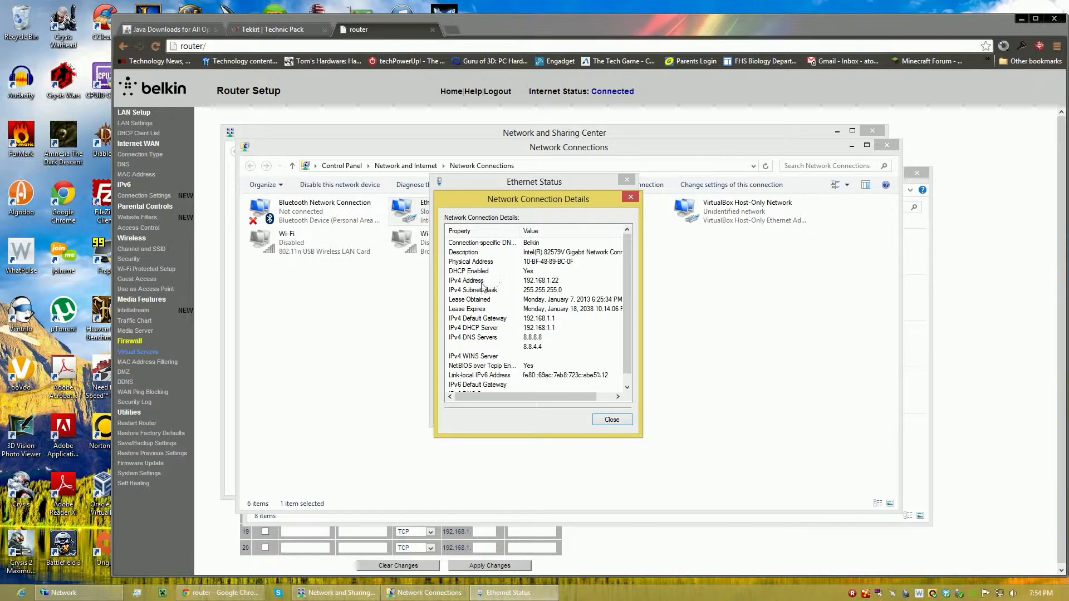
click(483, 282)
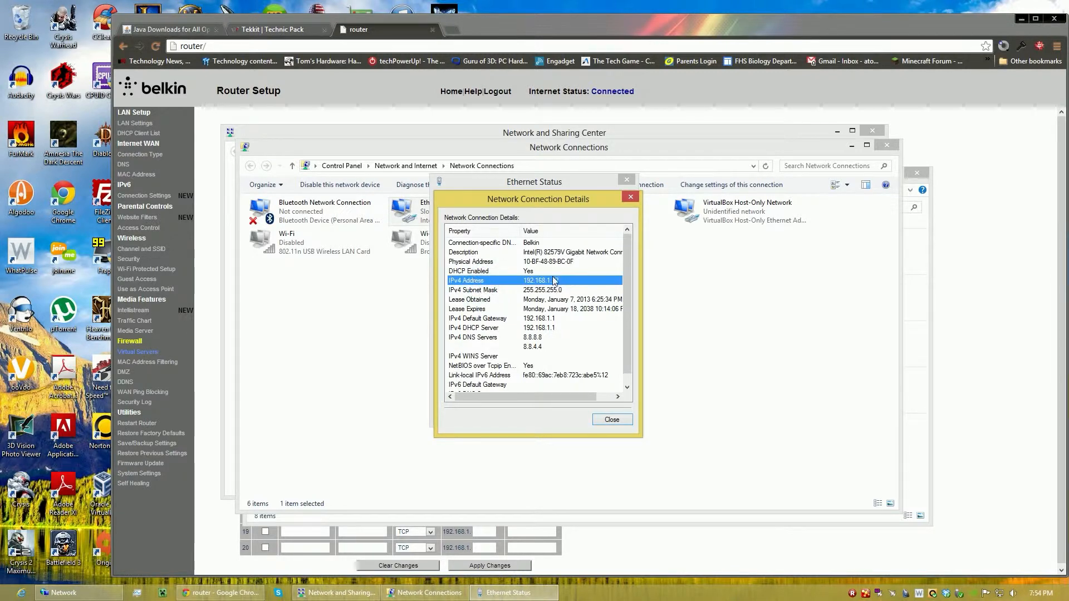
Back on the router page, set entry 9's private IP address to 192.168.1.22 and private port to 25565, and apply the changes.
click(666, 104)
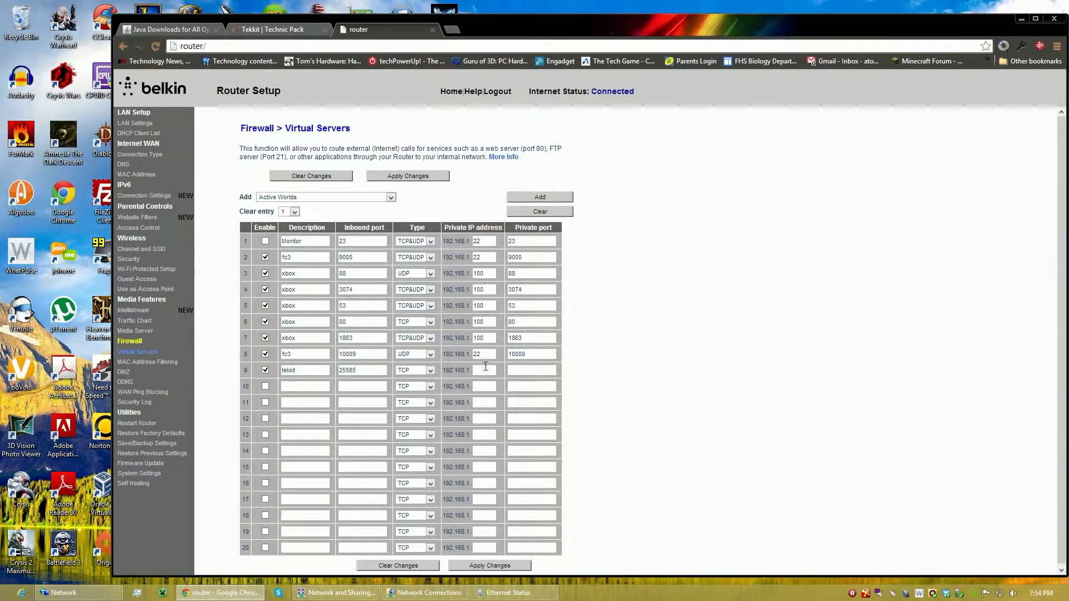
drag(444, 228, 501, 233)
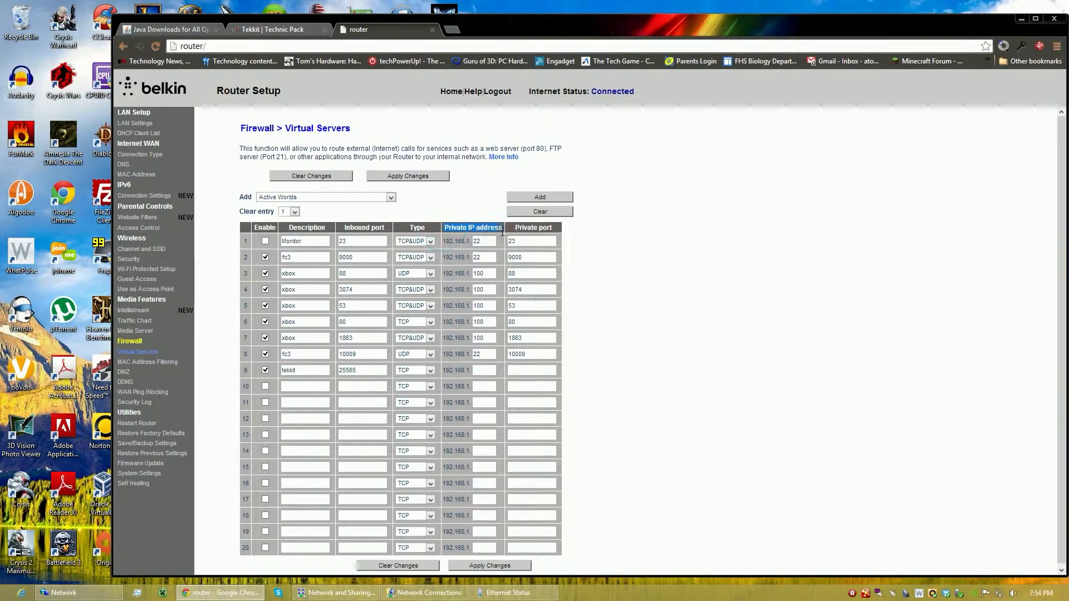
click(486, 368)
text(22)
click(525, 370)
text(25565)
click(389, 176)
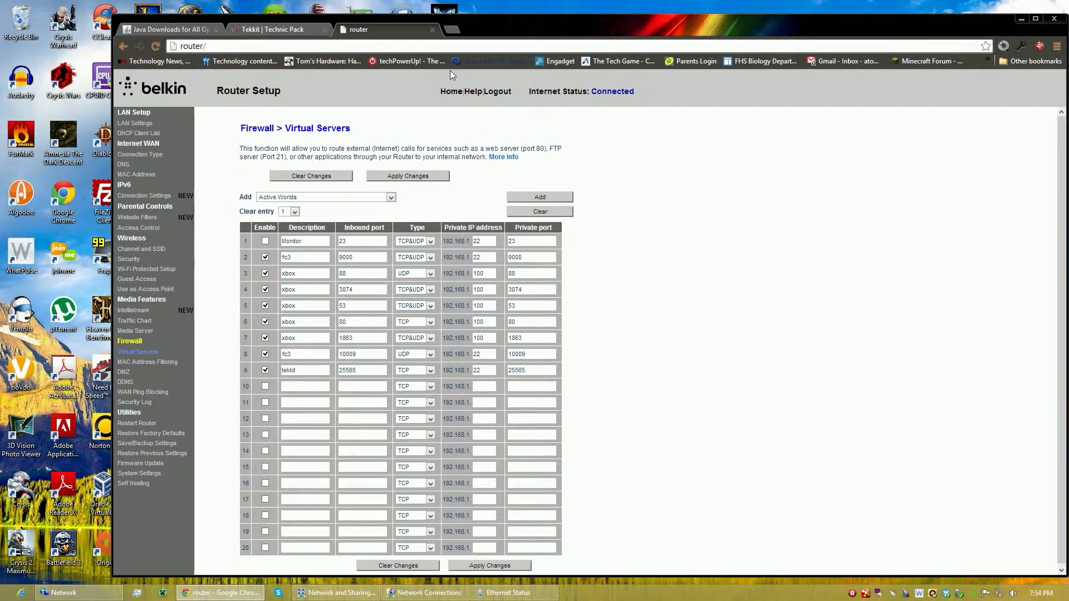
Close the router tab and bring up the Java downloads page.
click(432, 29)
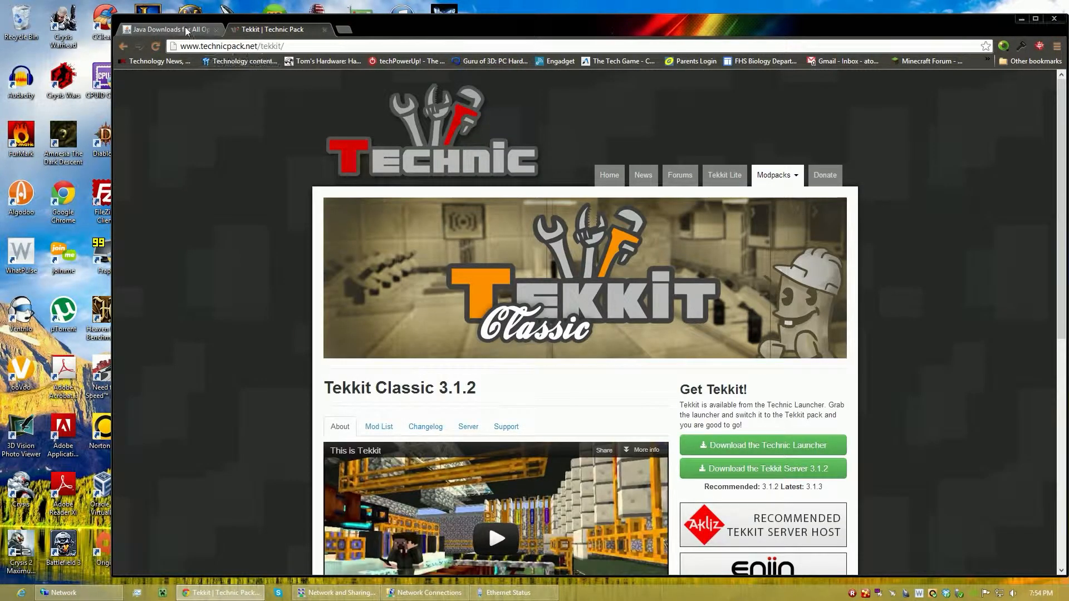
click(186, 29)
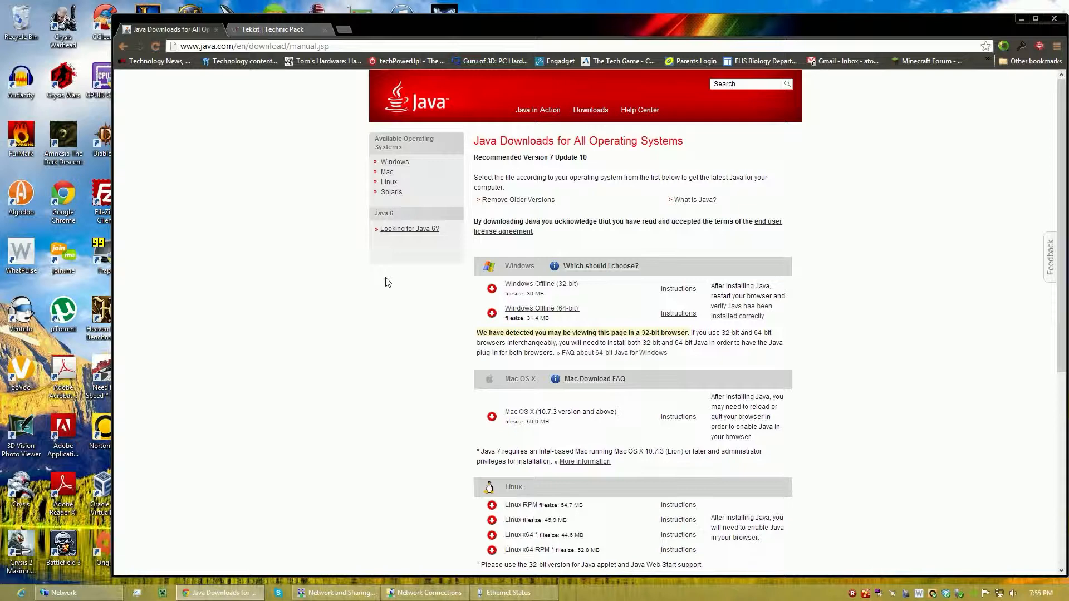
Check Local Disk (C:) for the Program Files and Program Files (x86) folders to decide between the 32-bit and 64-bit Windows offline Java downloads.
click(78, 592)
click(284, 306)
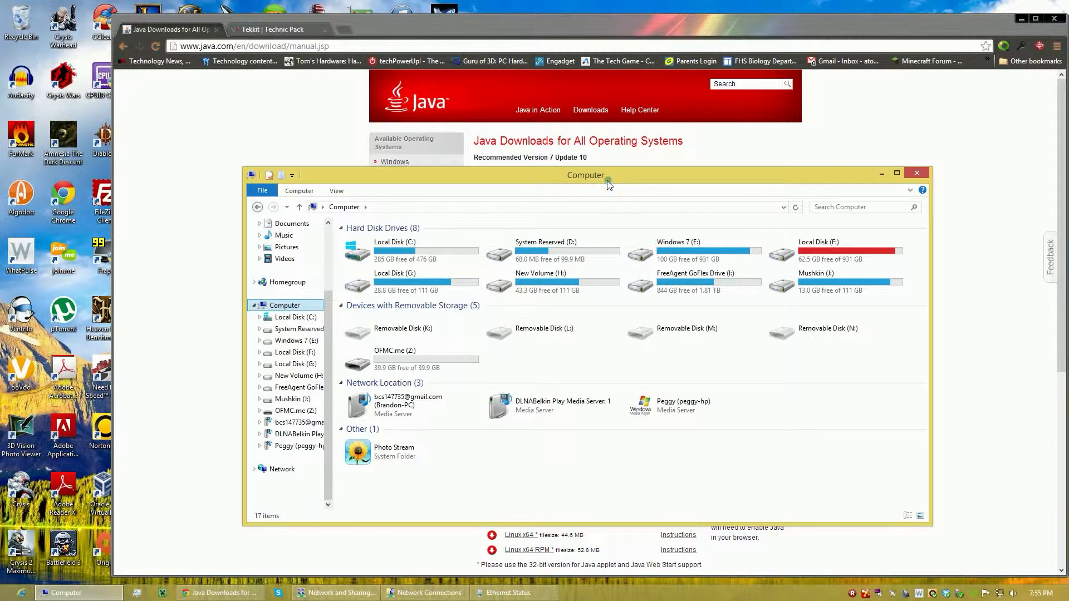
drag(608, 181, 491, 233)
click(594, 193)
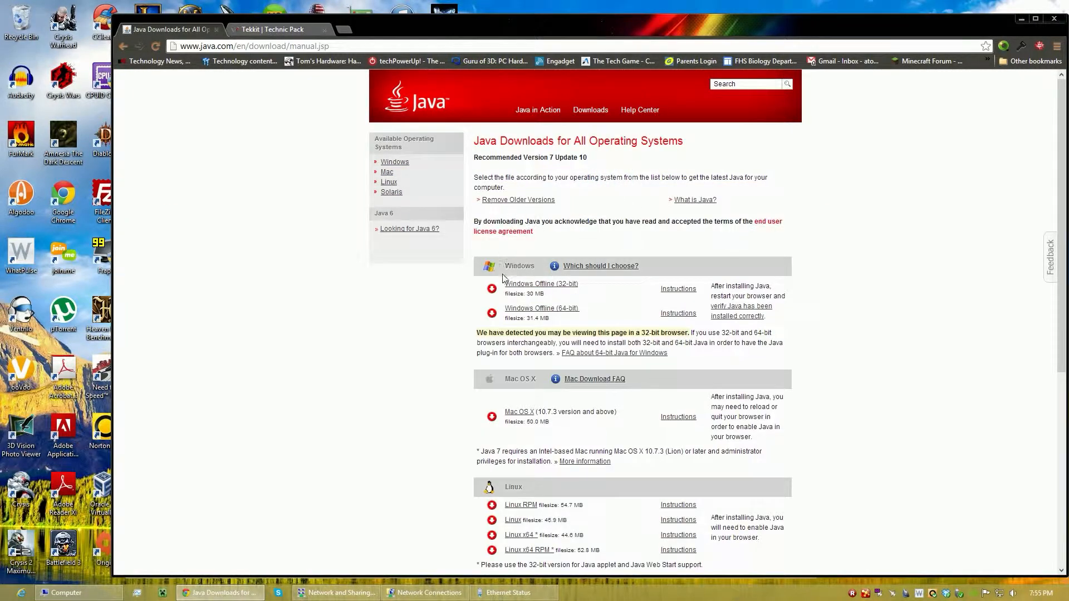
drag(503, 281, 557, 309)
click(602, 314)
click(414, 322)
click(78, 592)
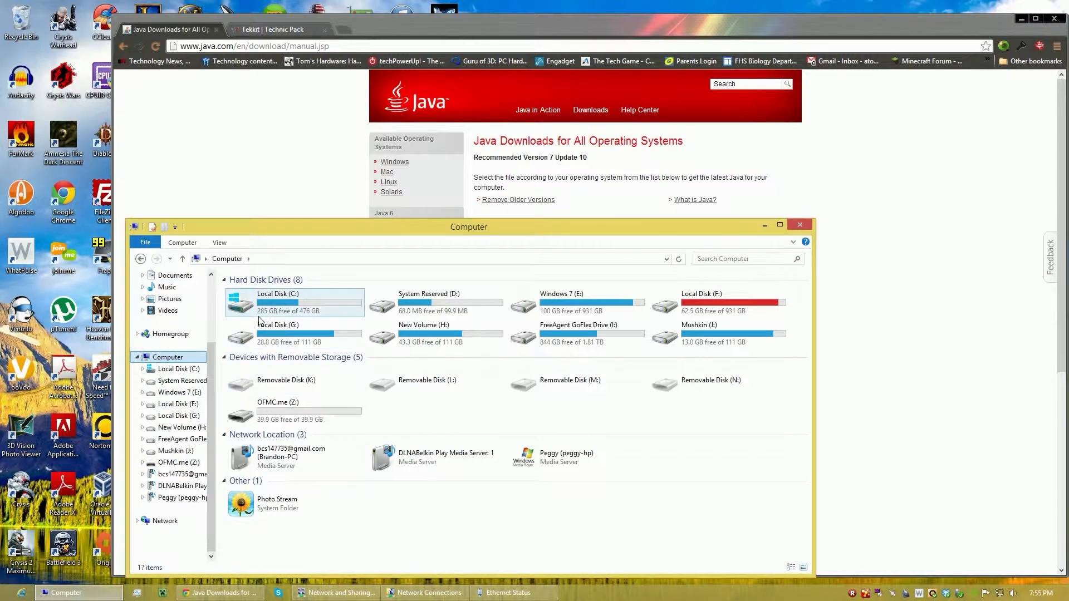
double_click(286, 299)
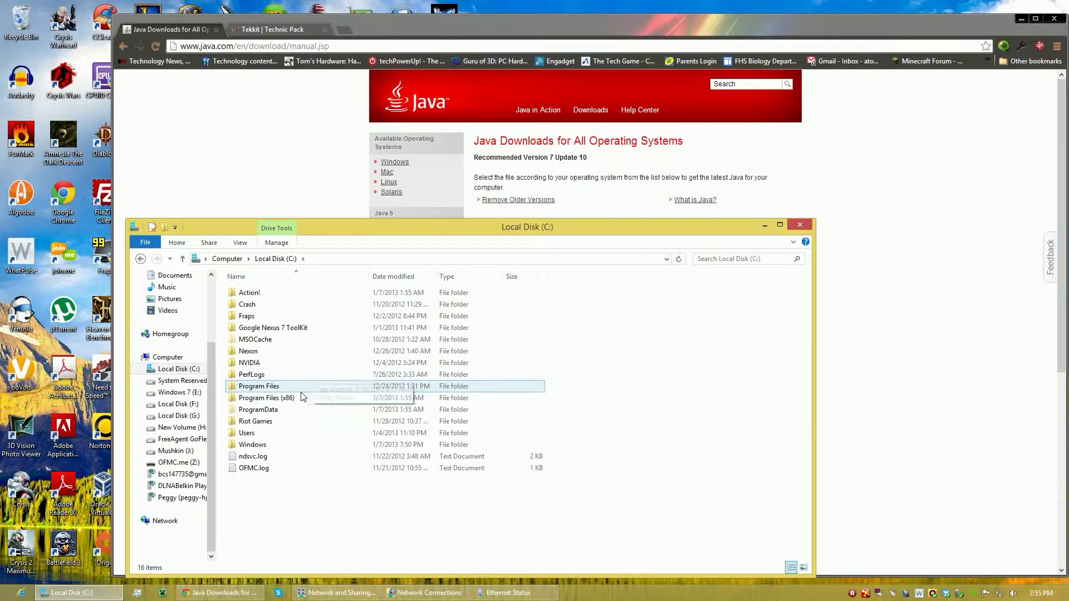
click(267, 387)
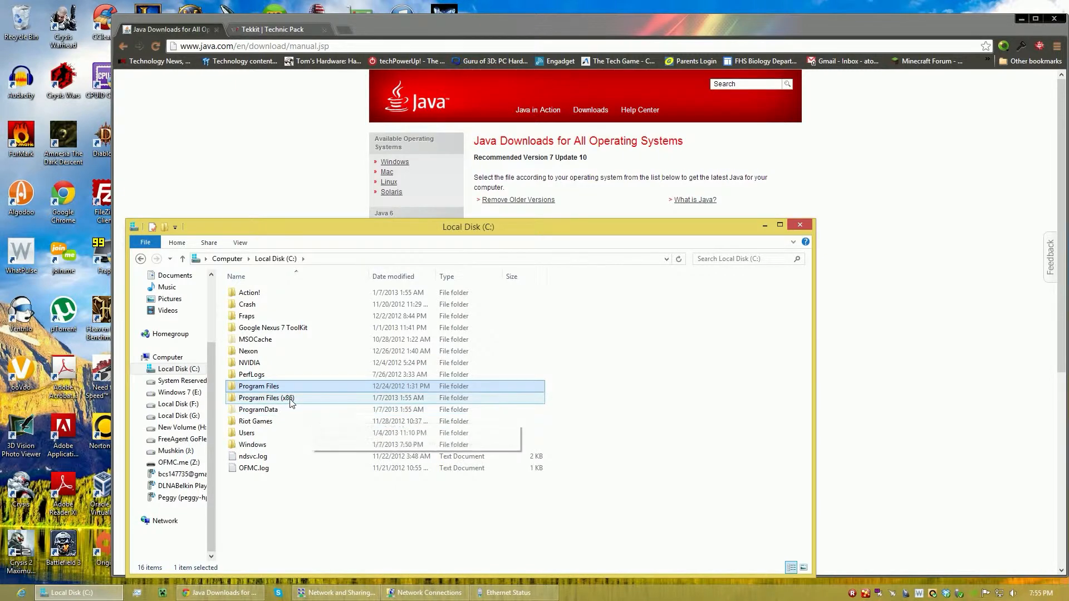
click(252, 202)
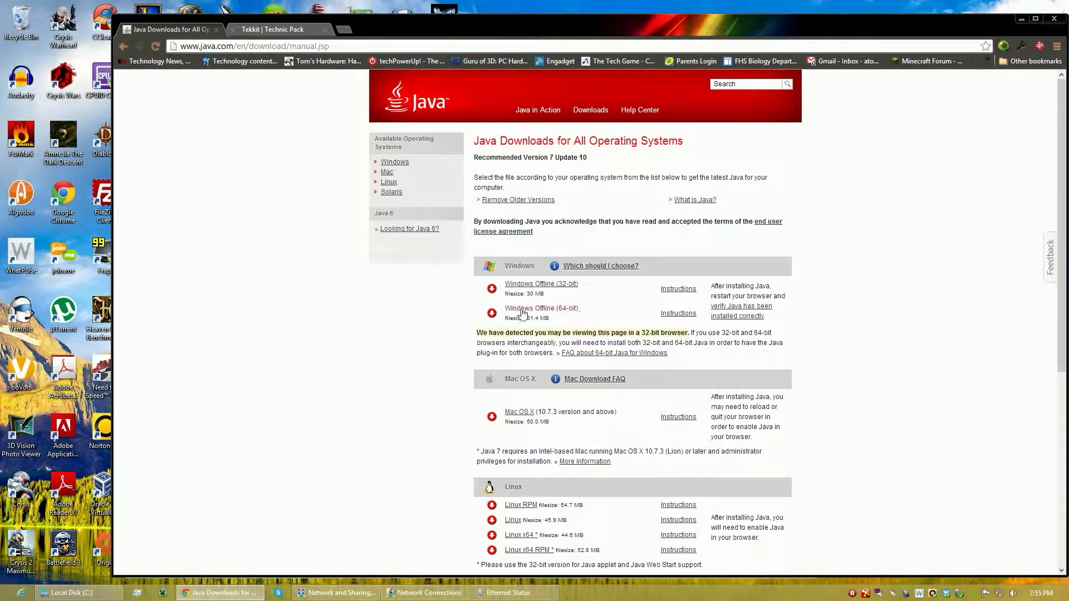
Close the Network Connections and Network and Sharing Center windows.
click(337, 593)
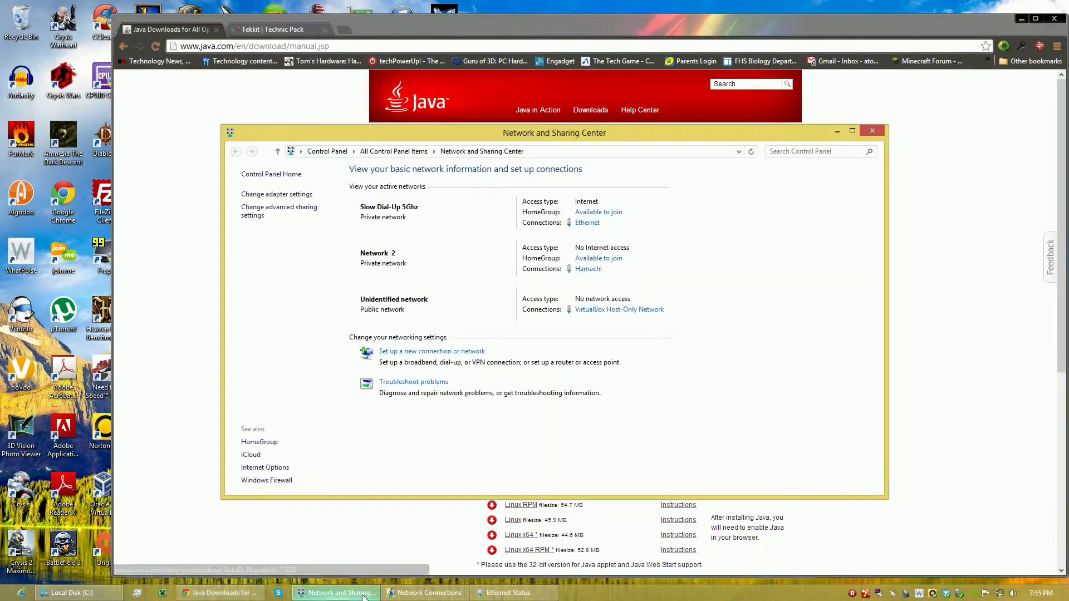
click(429, 592)
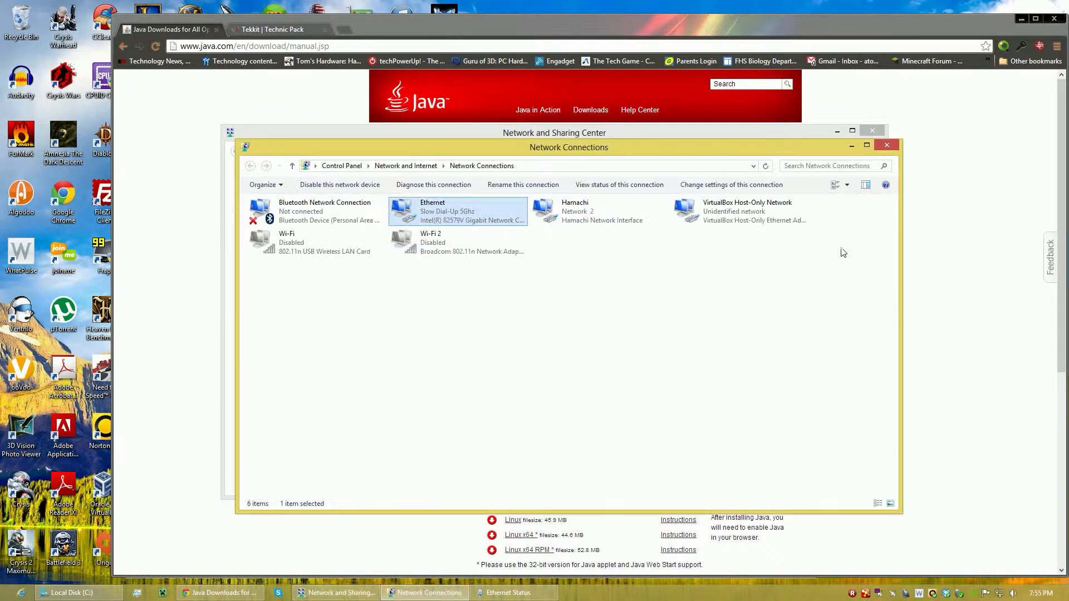
click(885, 146)
click(872, 131)
Go from the Local Disk (C:) window to the Control Panel and show its items as large icons.
click(78, 593)
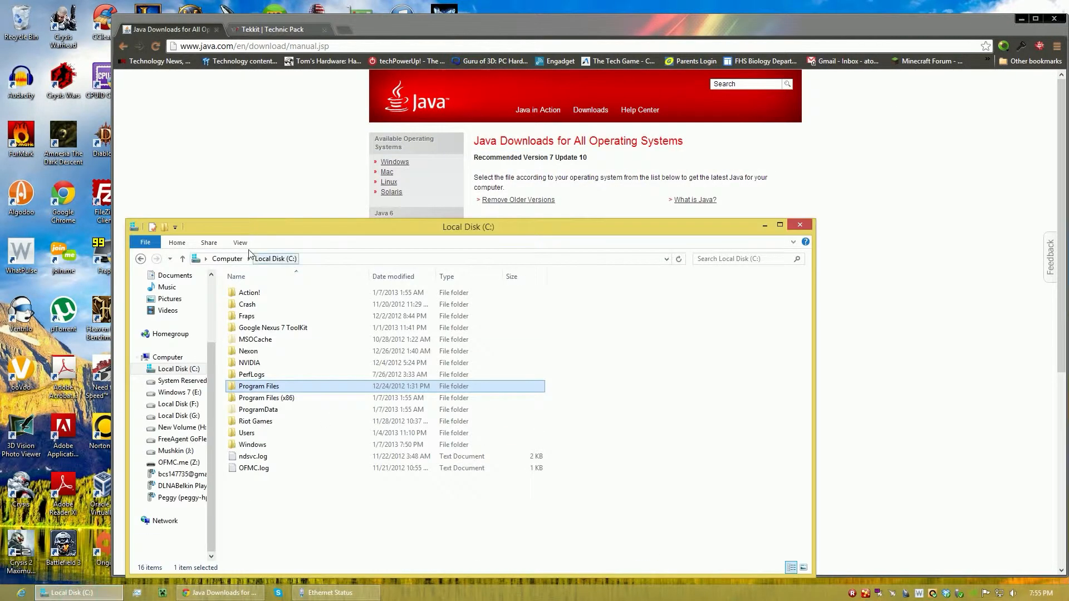
click(204, 258)
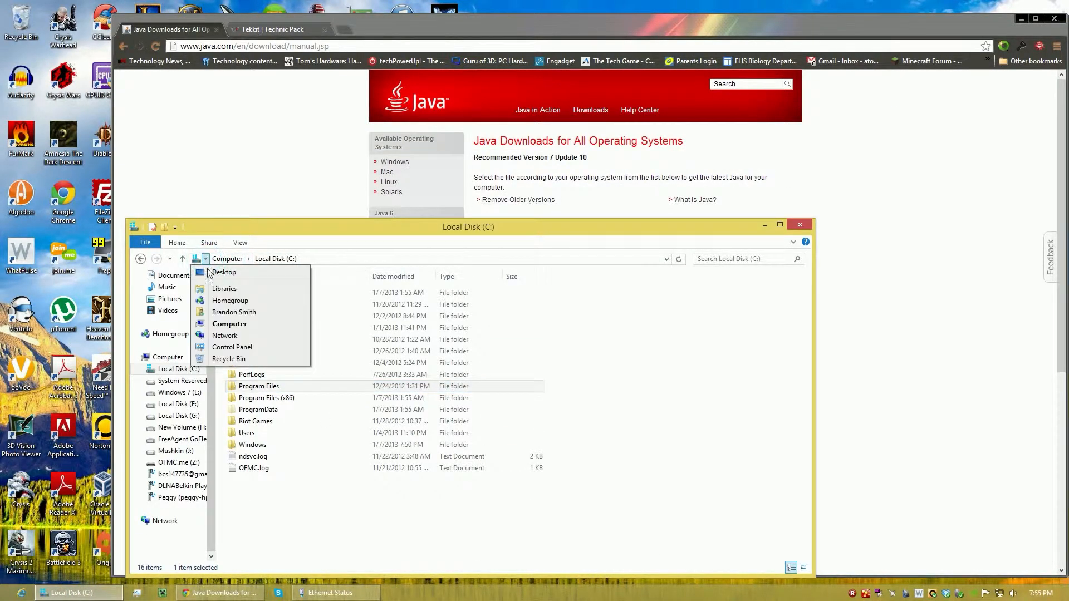
click(213, 347)
click(641, 273)
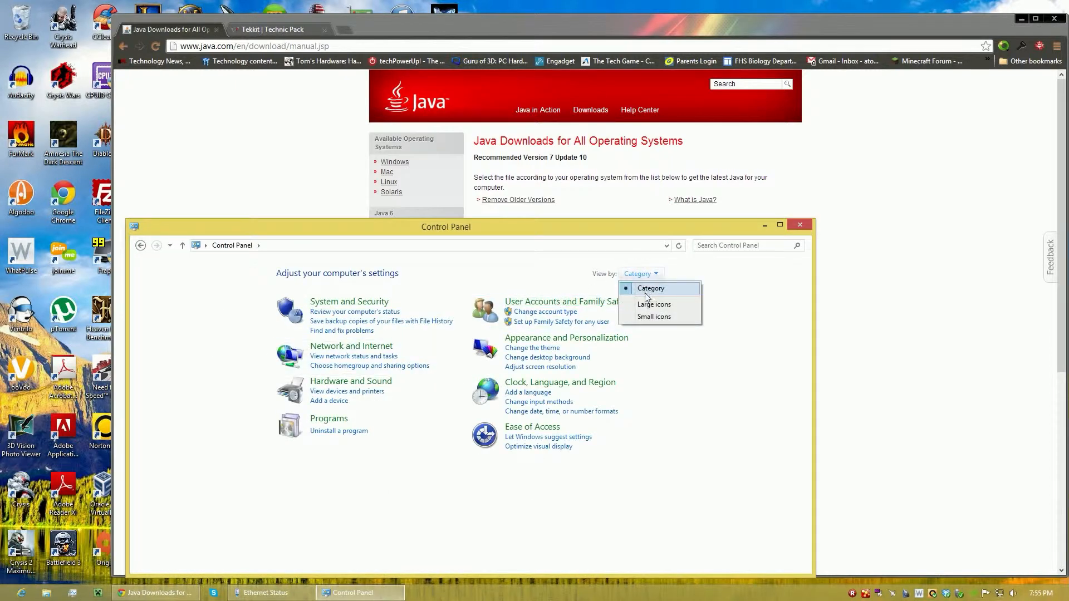
click(651, 304)
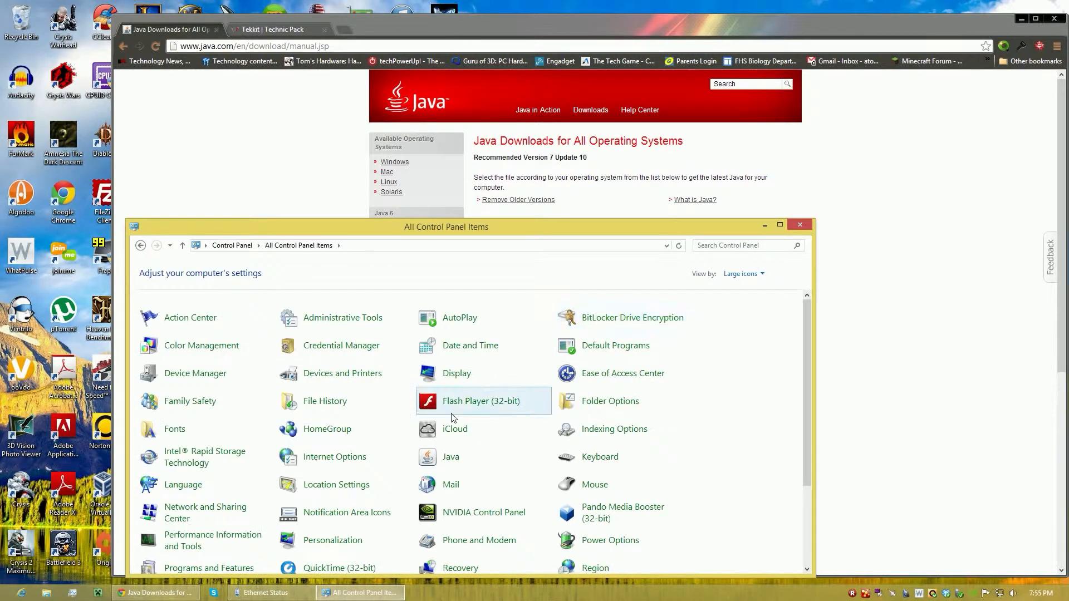
View the network adapters by way of the Network and Sharing Center, and close both network windows.
scroll(456, 415, down, 3)
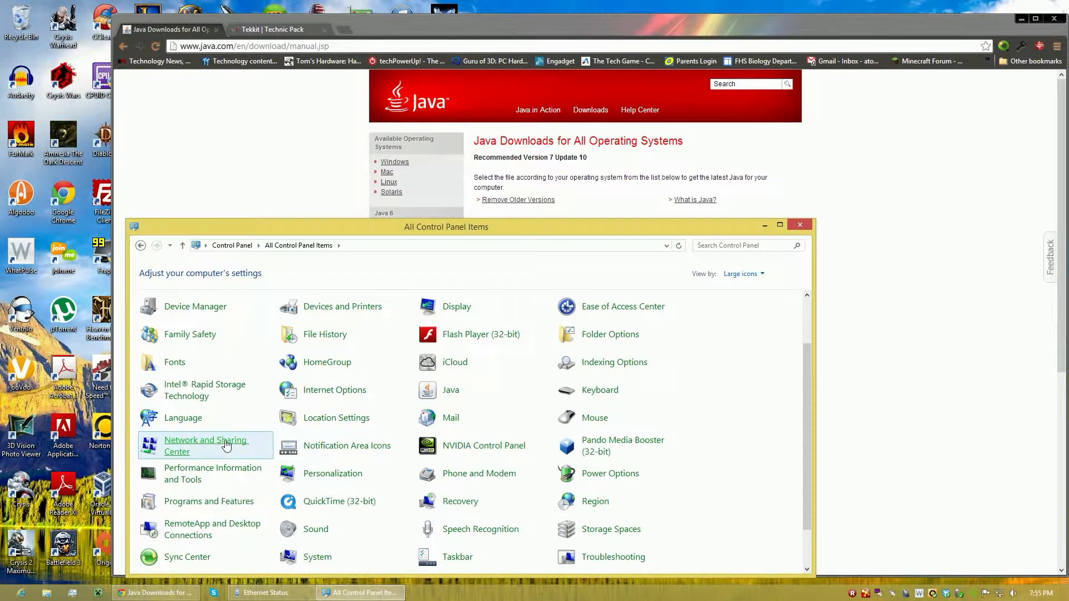
click(229, 442)
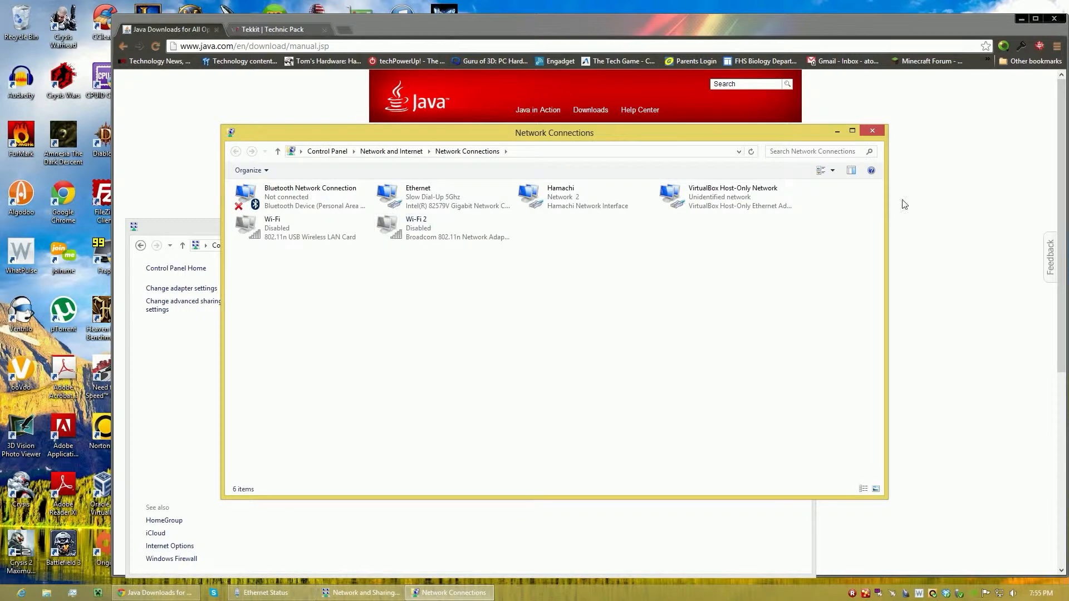
click(873, 132)
click(803, 229)
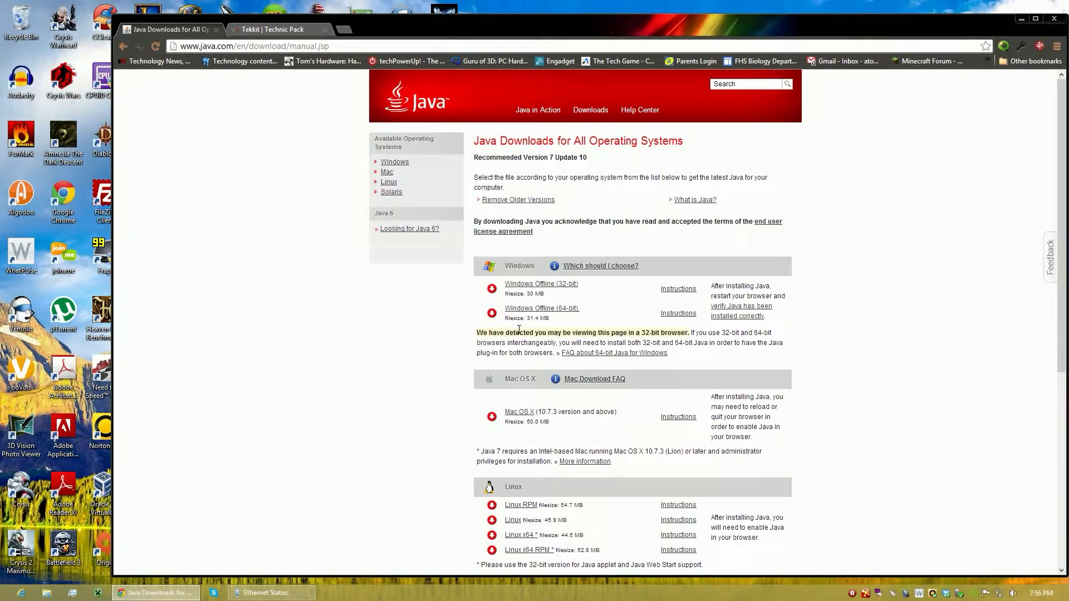
Download the Tekkit Server 3.1.2 from the Technic Pack page and show Tekkit_Server_3.1.2.zip in the Downloads folder.
drag(611, 317, 474, 284)
click(472, 283)
click(258, 28)
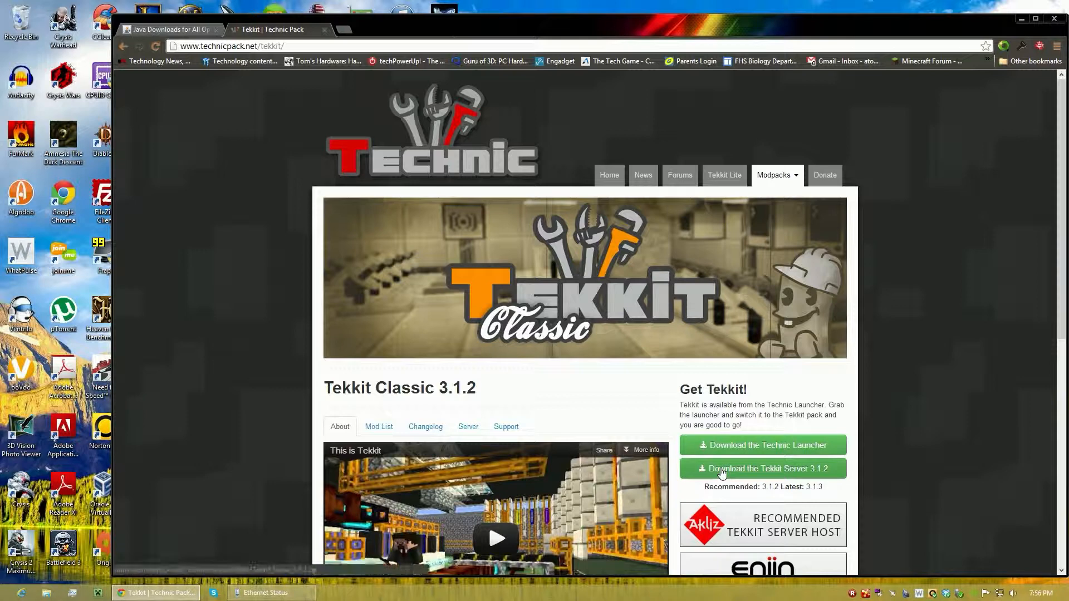
scroll(722, 408, down, 2)
drag(680, 277, 754, 284)
click(754, 284)
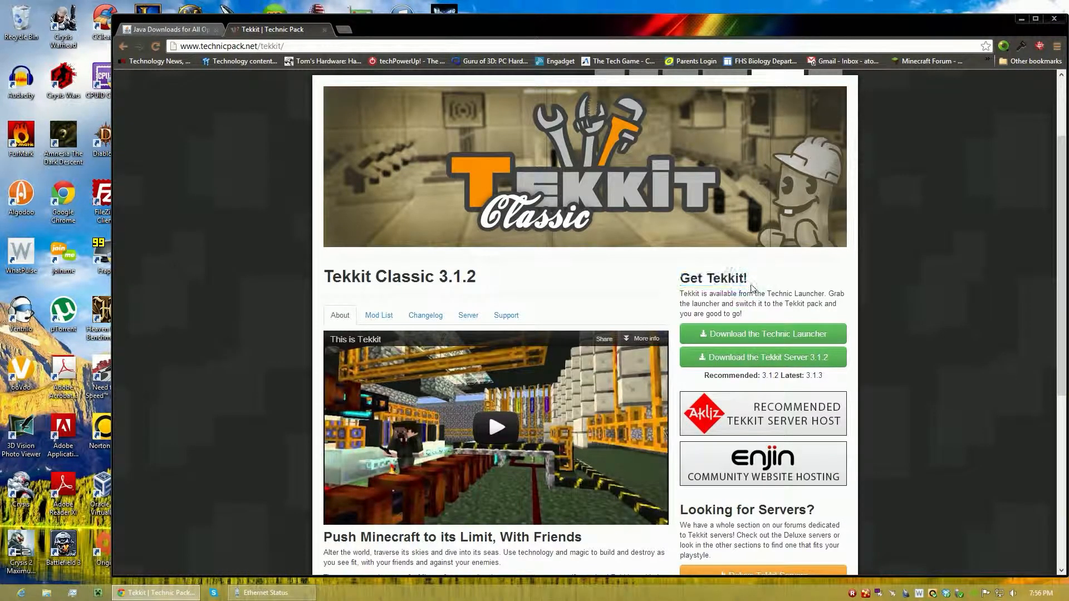
click(754, 364)
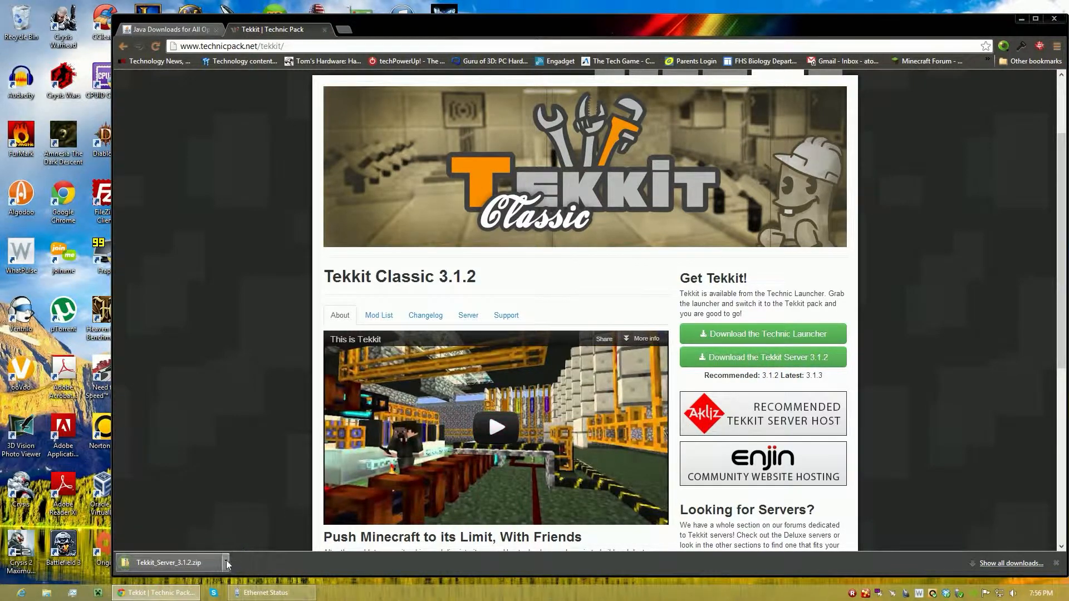
click(227, 561)
click(245, 529)
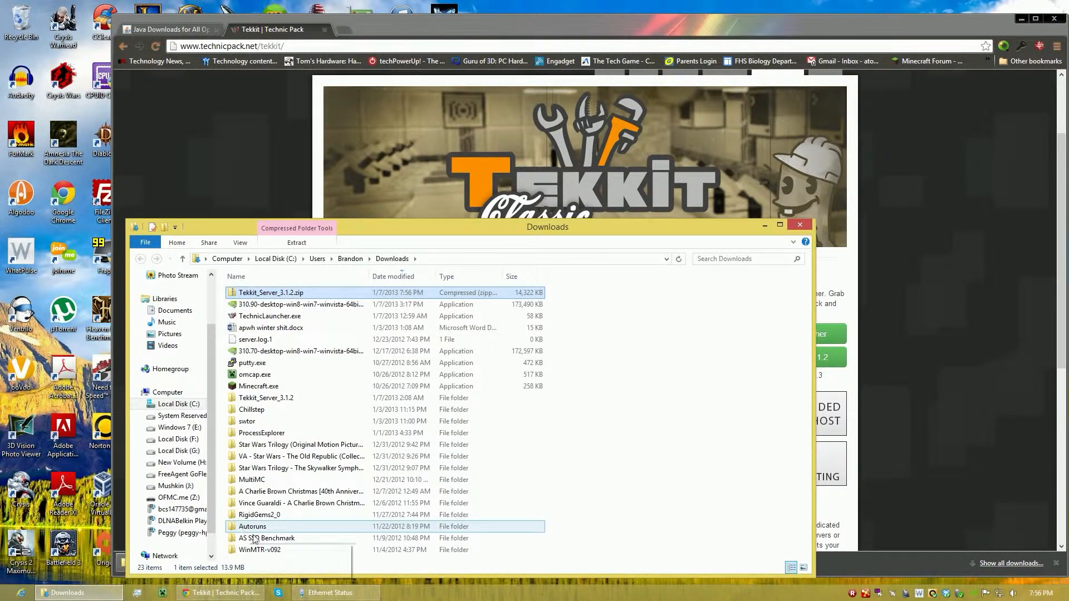
right_click(250, 290)
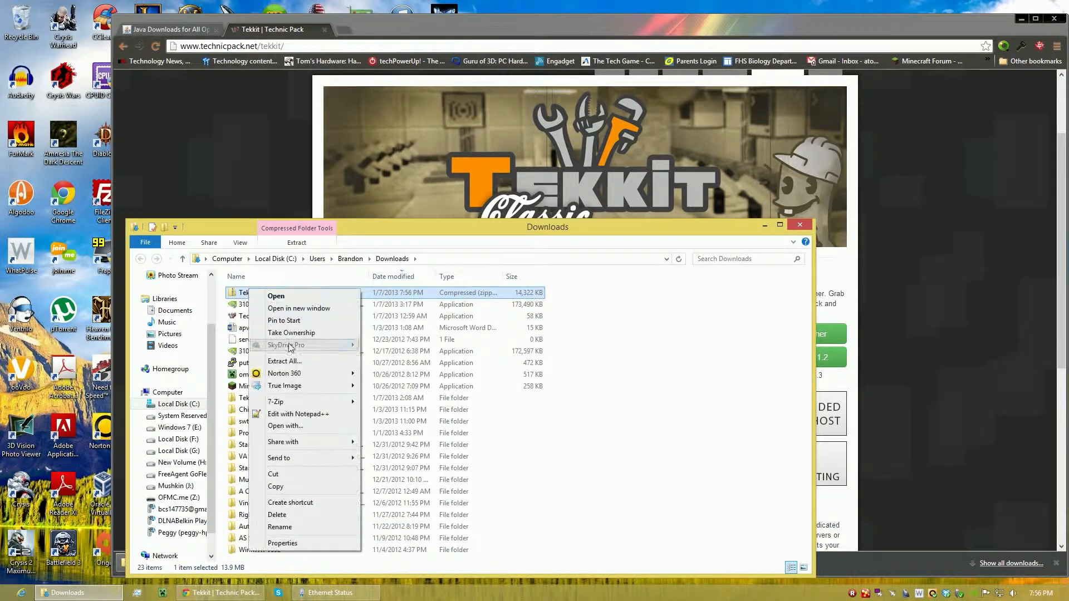
mouse_move(279, 401)
click(422, 439)
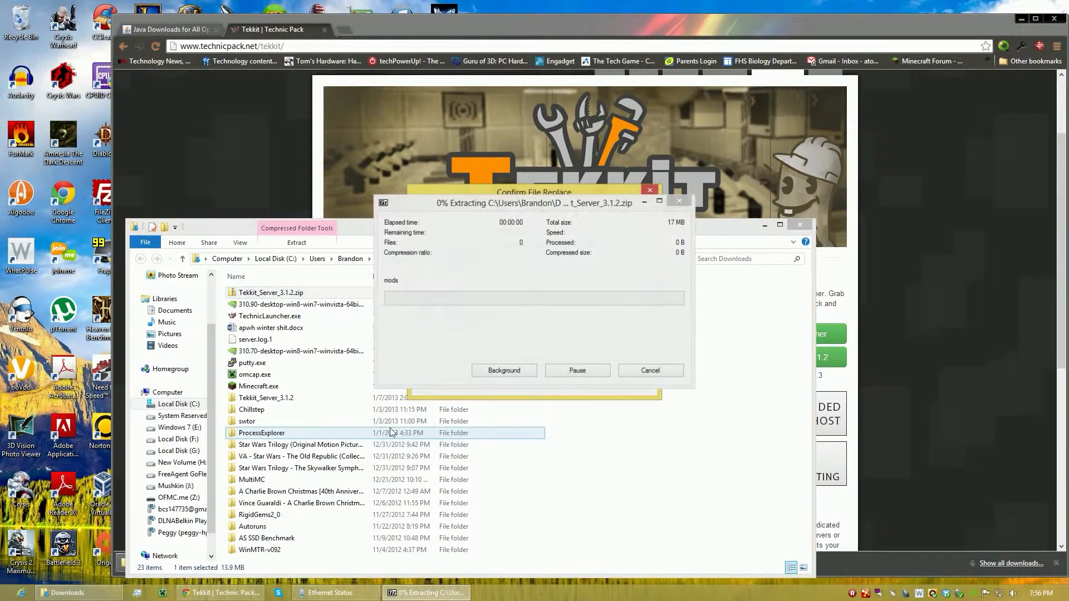
click(631, 383)
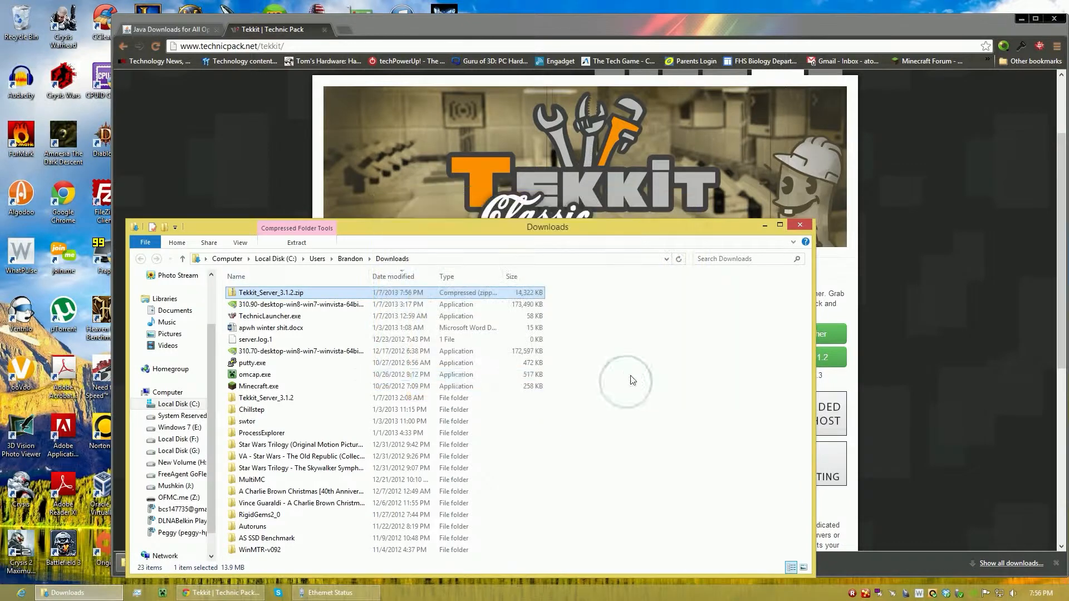
Delete the existing Tekkit_Server_3.1.2 folder from Downloads.
click(268, 397)
key(Delete)
key(Return)
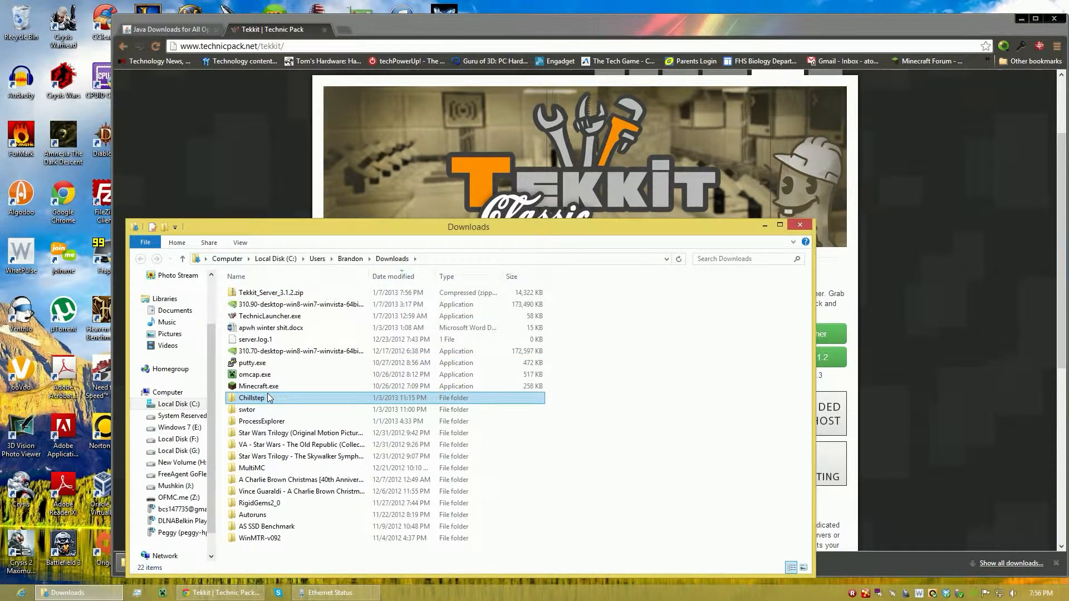
Extract Tekkit_Server_3.1.2.zip with 7-Zip into its own Tekkit_Server_3.1.2 folder.
right_click(269, 294)
mouse_move(312, 407)
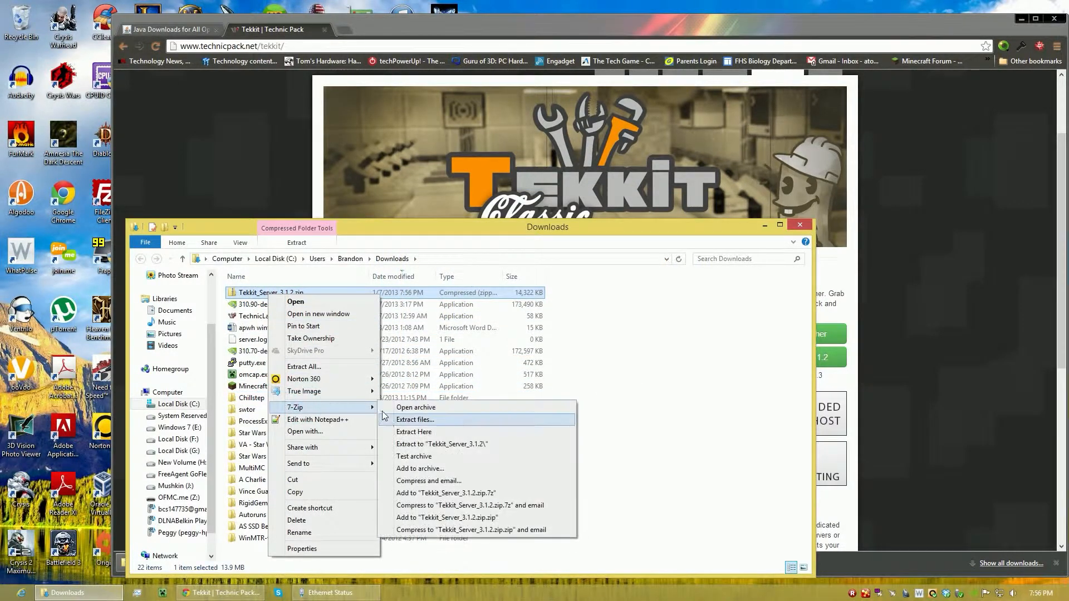
click(422, 440)
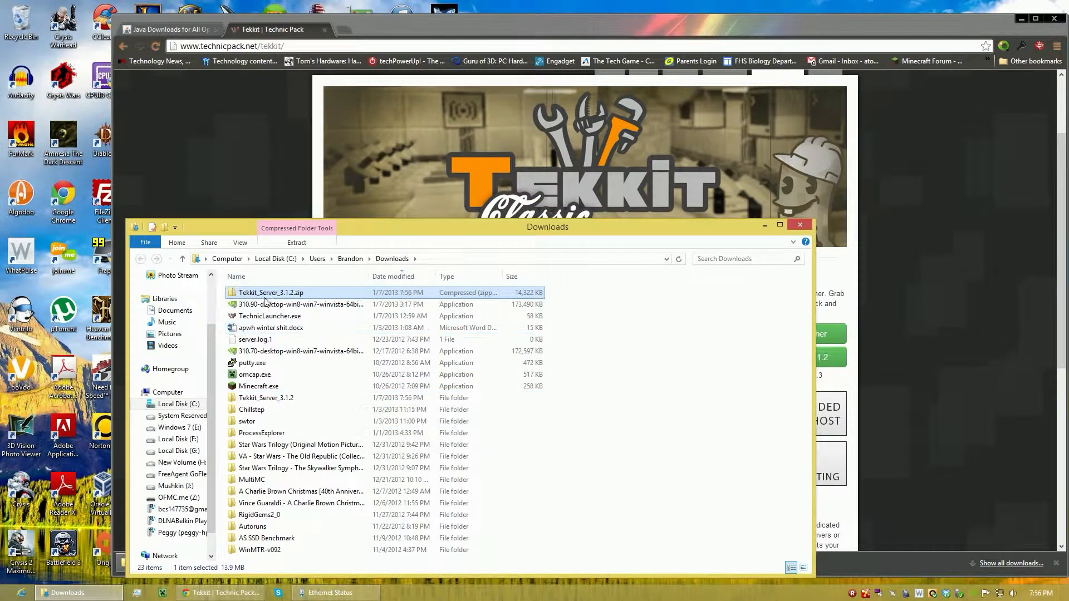
Open the extracted Tekkit_Server_3.1.2 folder and run launch.bat to generate the server files and world.
double_click(287, 398)
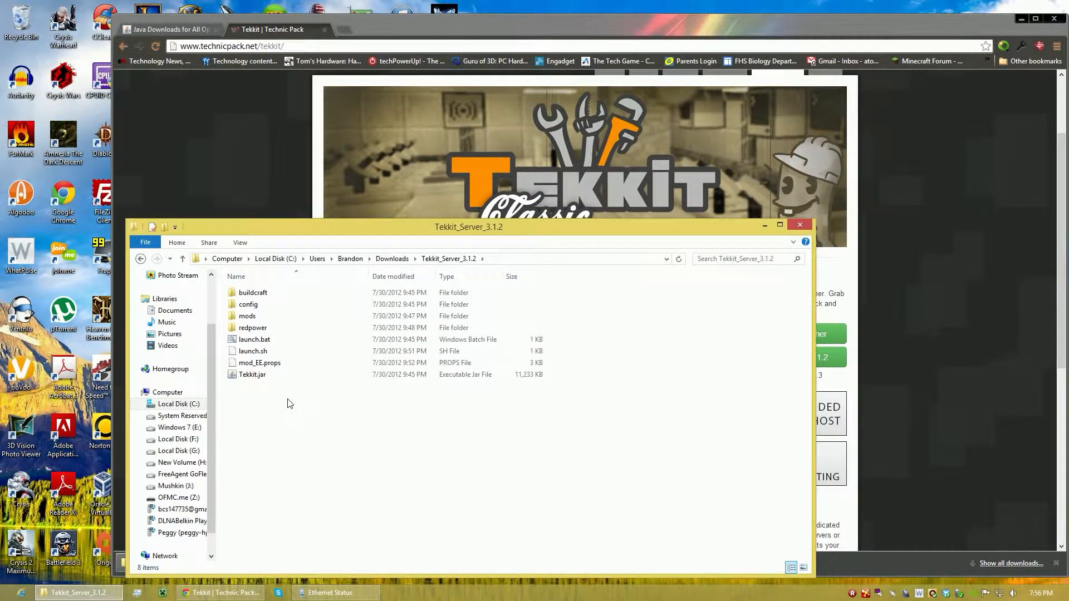
double_click(250, 340)
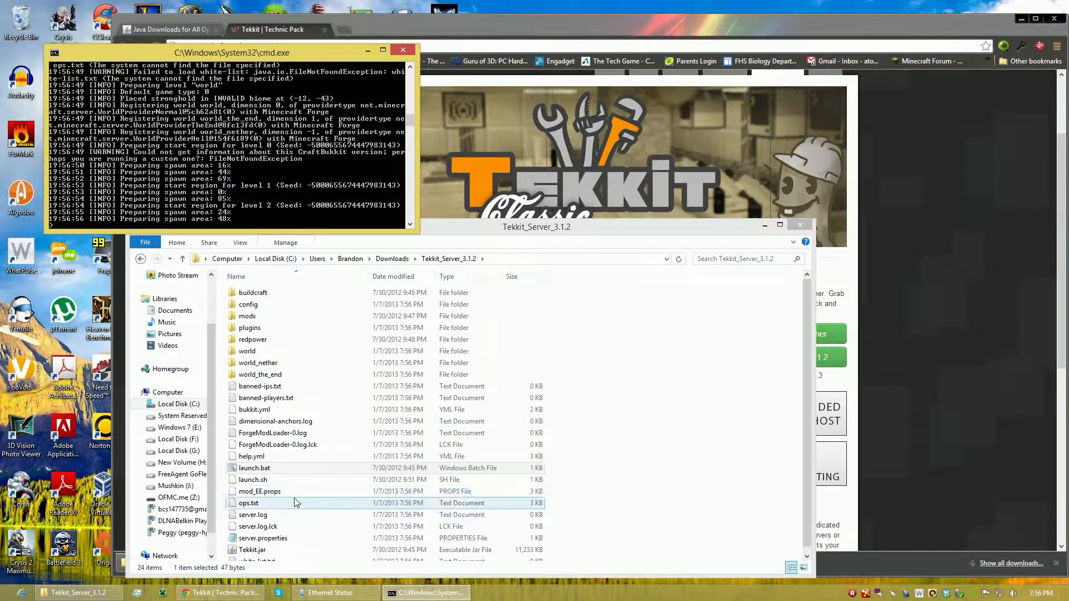
click(273, 539)
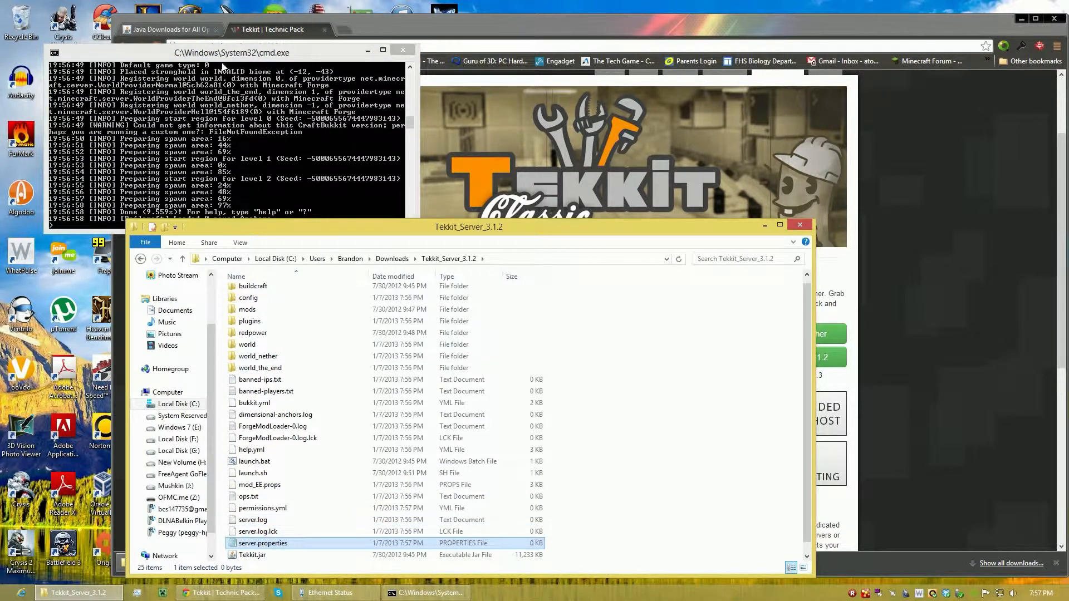
click(199, 214)
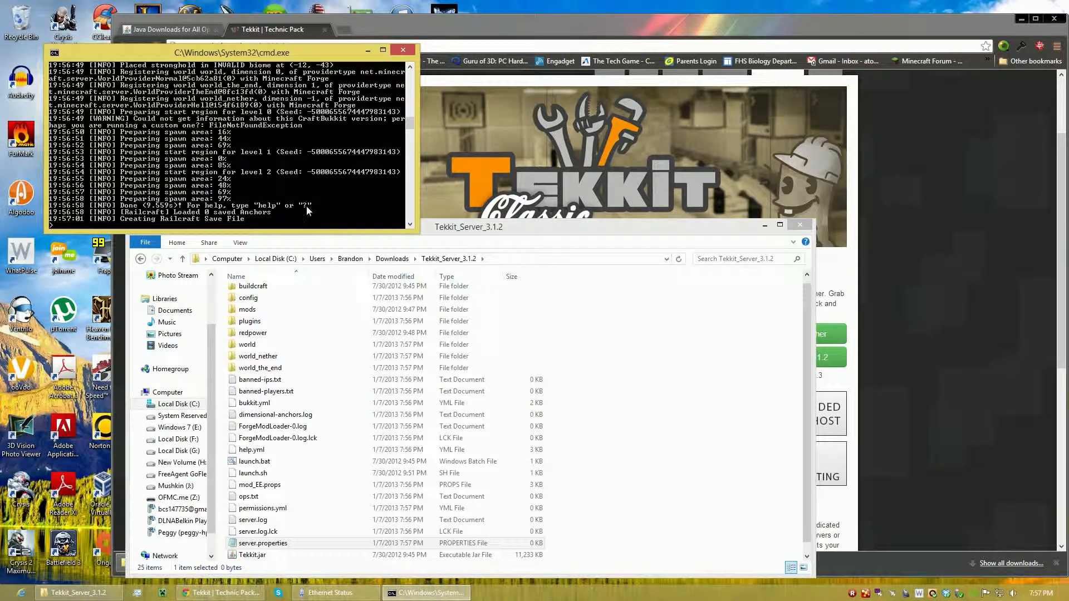
Open server.properties in Notepad and review its settings, including the server port, maximum players and message of the day.
click(258, 547)
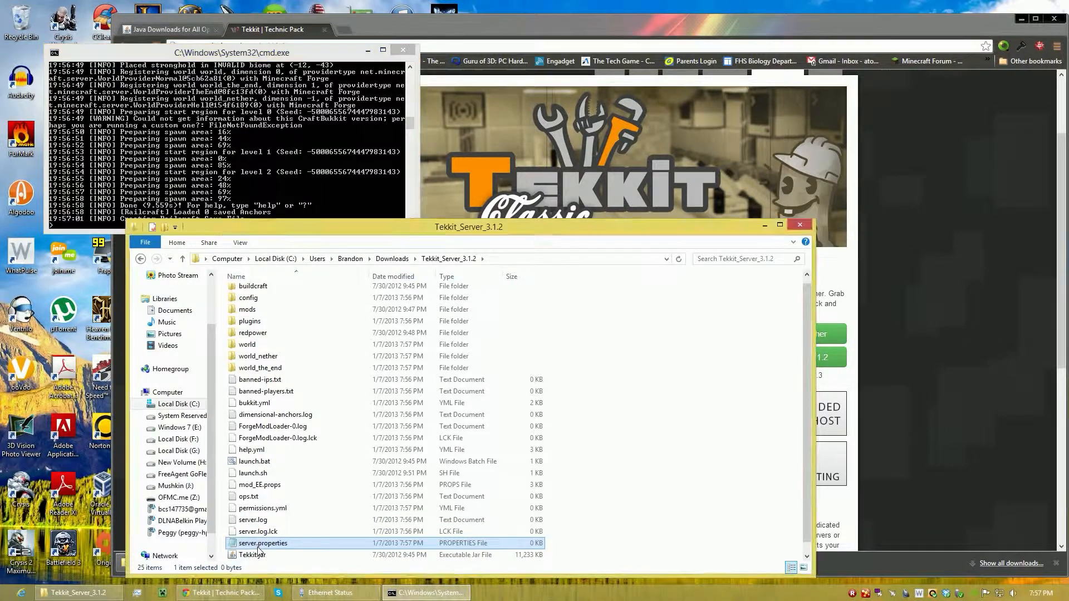
double_click(259, 546)
drag(348, 348, 295, 361)
click(181, 116)
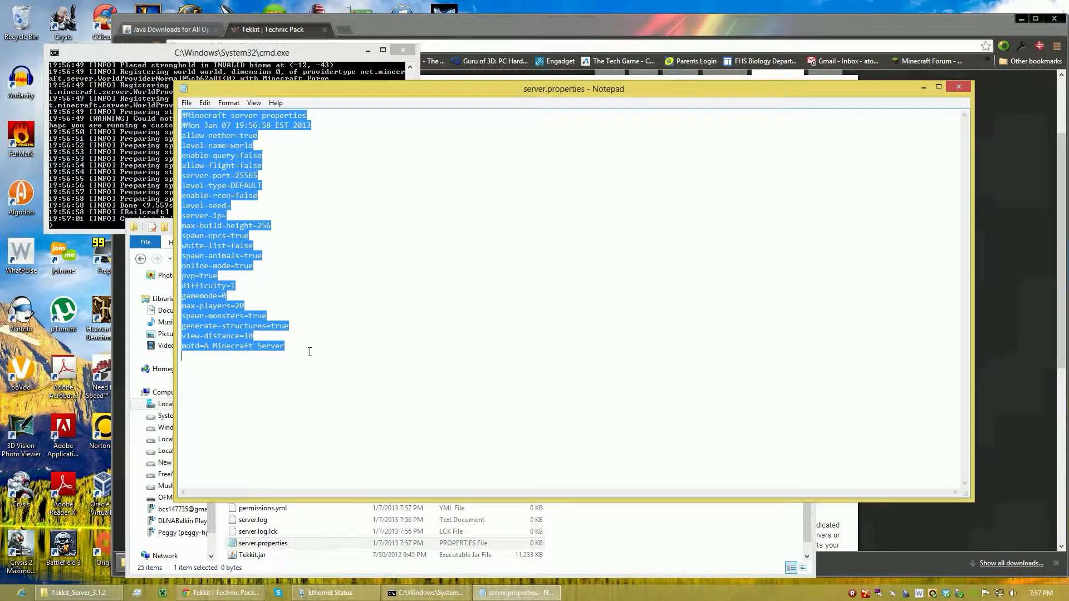
click(310, 352)
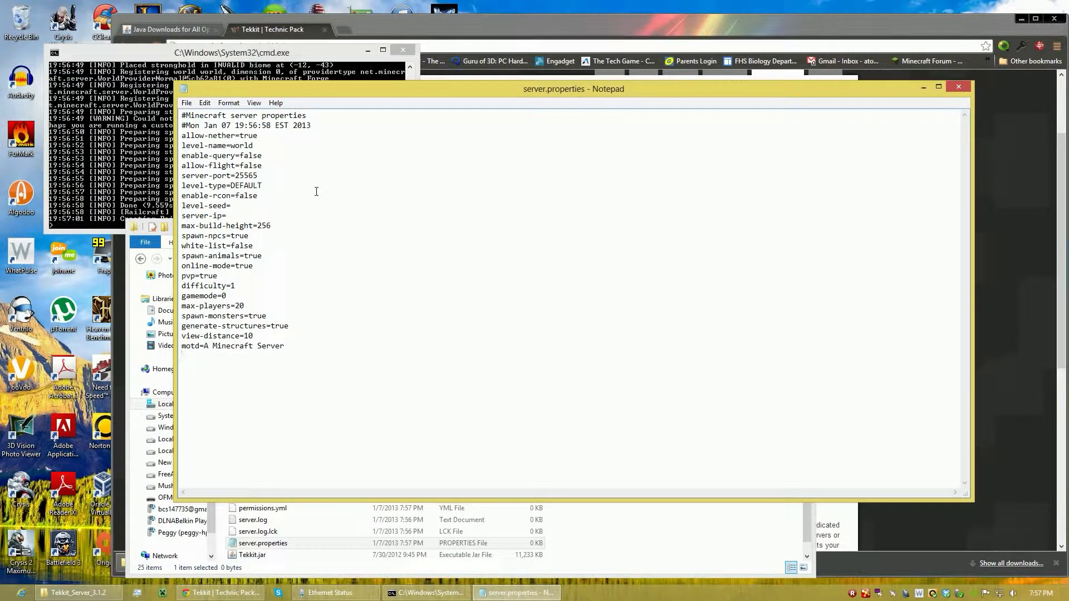
drag(229, 175, 266, 178)
click(233, 306)
drag(284, 346, 234, 311)
click(226, 306)
Set allow-flight to true in server.properties and save the file.
double_click(240, 165)
text(true)
key(ctrl+s)
drag(187, 166, 235, 167)
click(241, 166)
Change motd to Tekkit Server and max-players to 500 in server.properties, and save the file.
drag(209, 351, 290, 346)
key(BackSpace)
drag(235, 307, 252, 304)
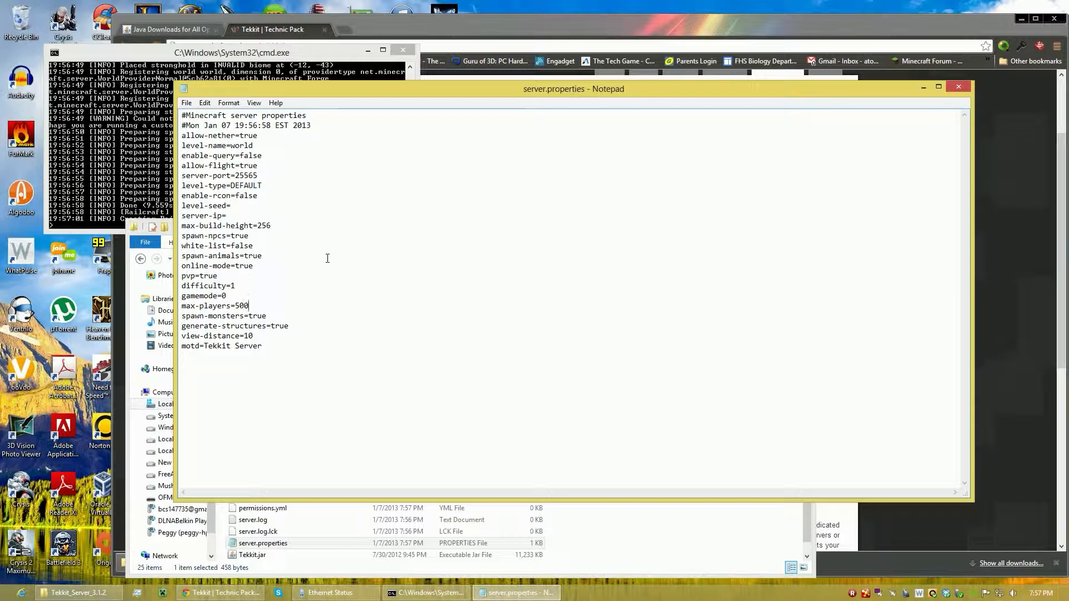
click(186, 102)
click(190, 138)
Close the running server console and server.properties, and restart the server with launch.bat.
click(373, 78)
click(401, 52)
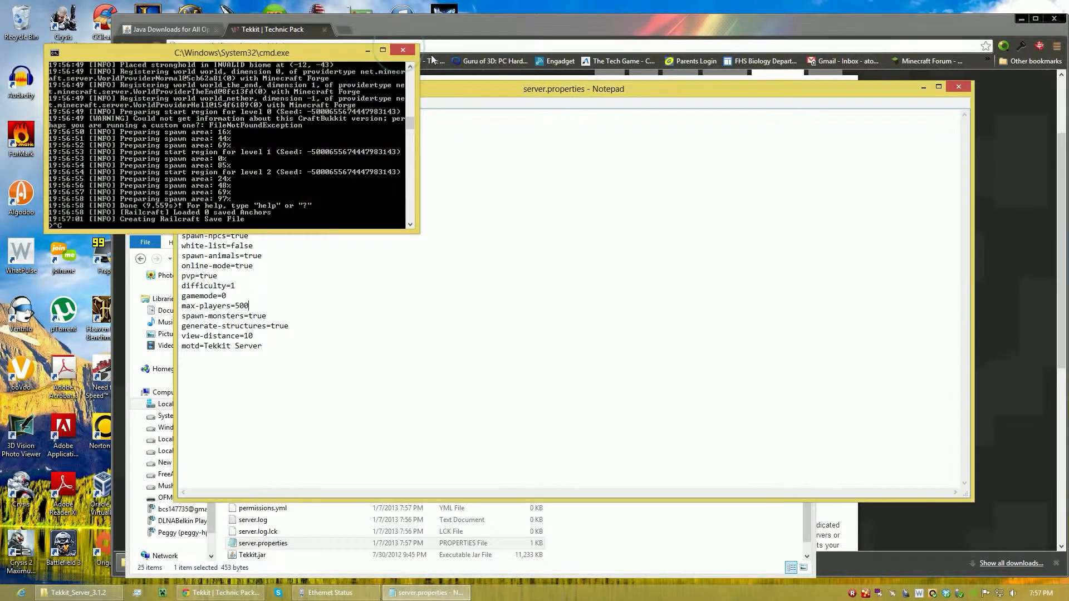
click(958, 87)
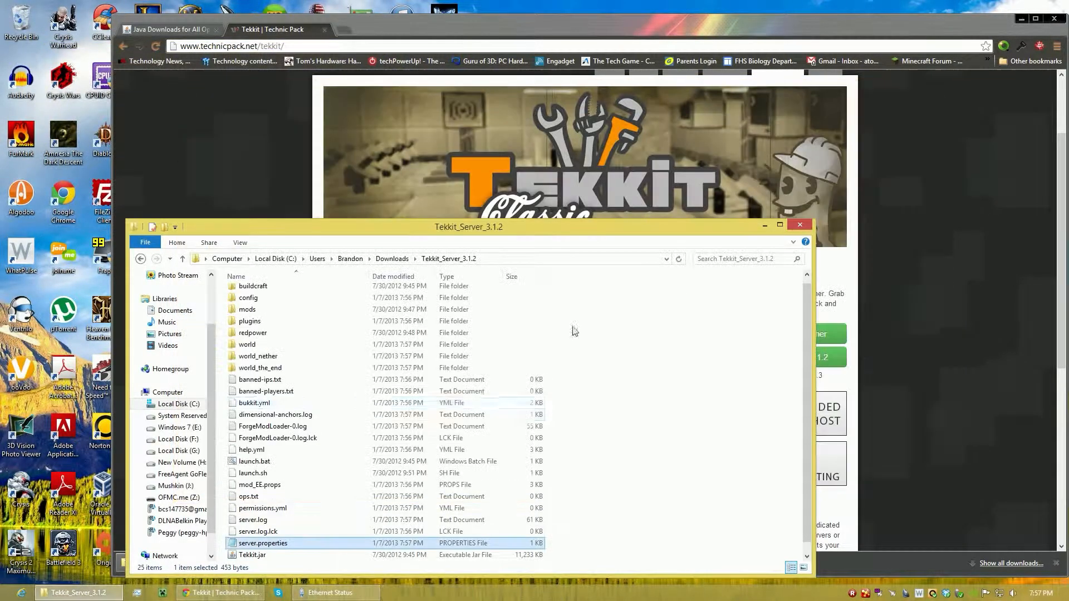
double_click(255, 461)
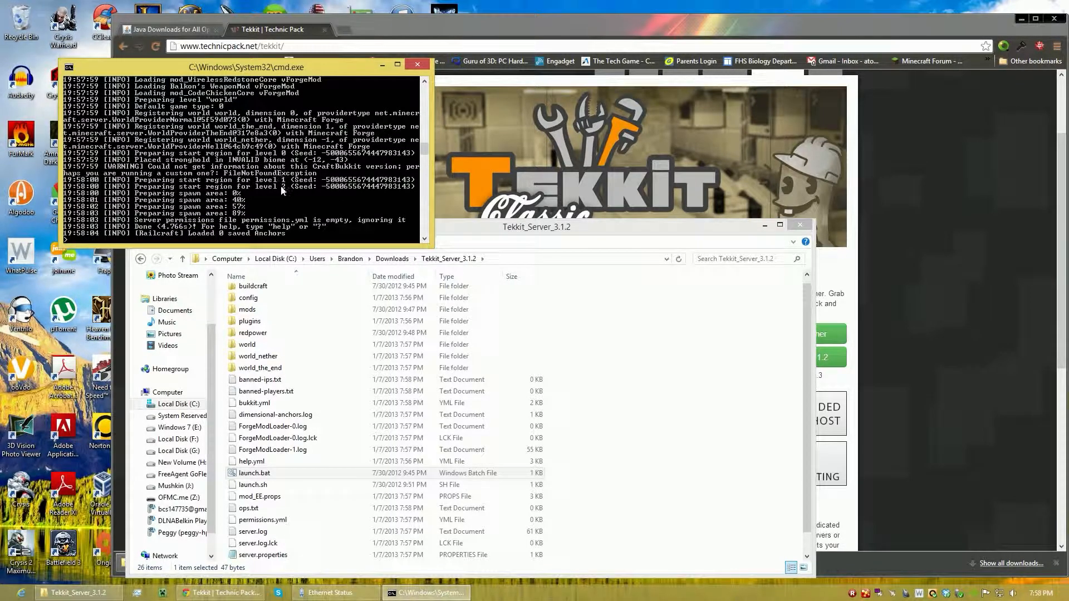
Run TechnicLauncher.exe from the Downloads folder and start the Tekkit game.
click(628, 314)
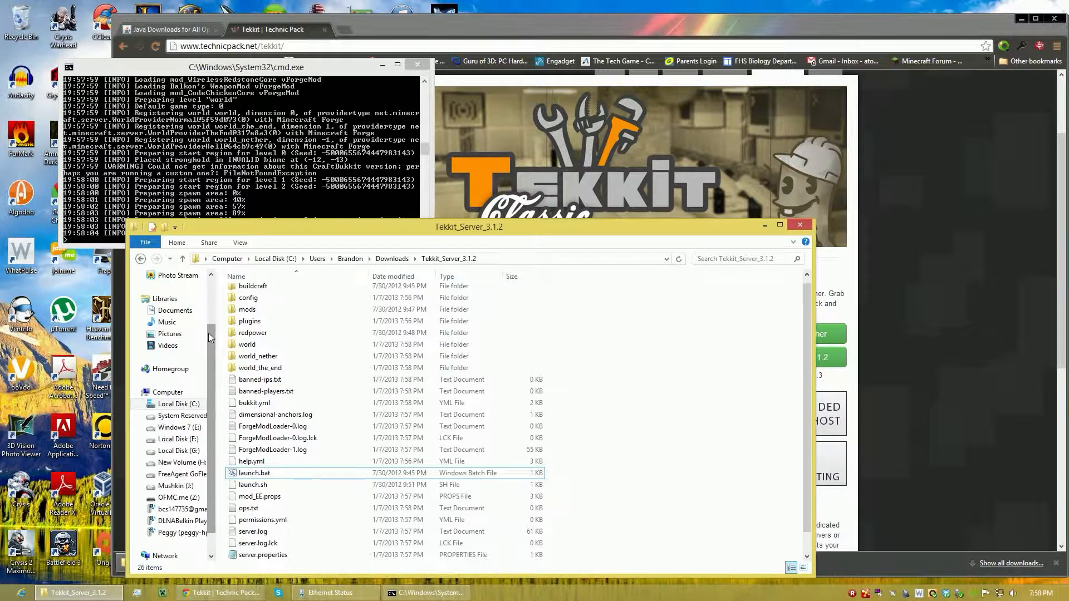
drag(212, 339, 211, 302)
click(174, 287)
click(265, 316)
double_click(265, 316)
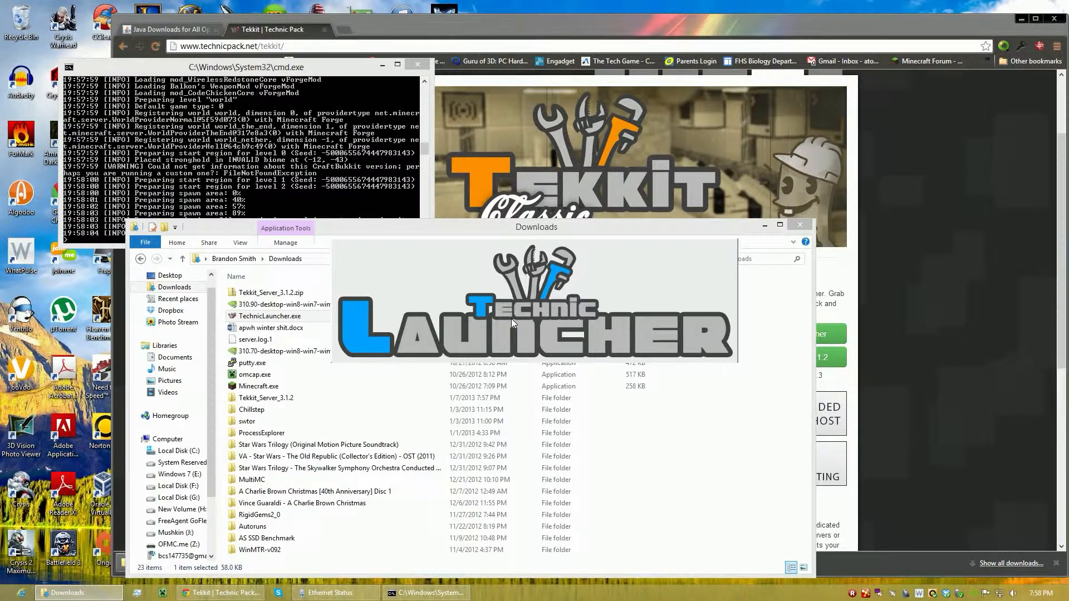
click(528, 318)
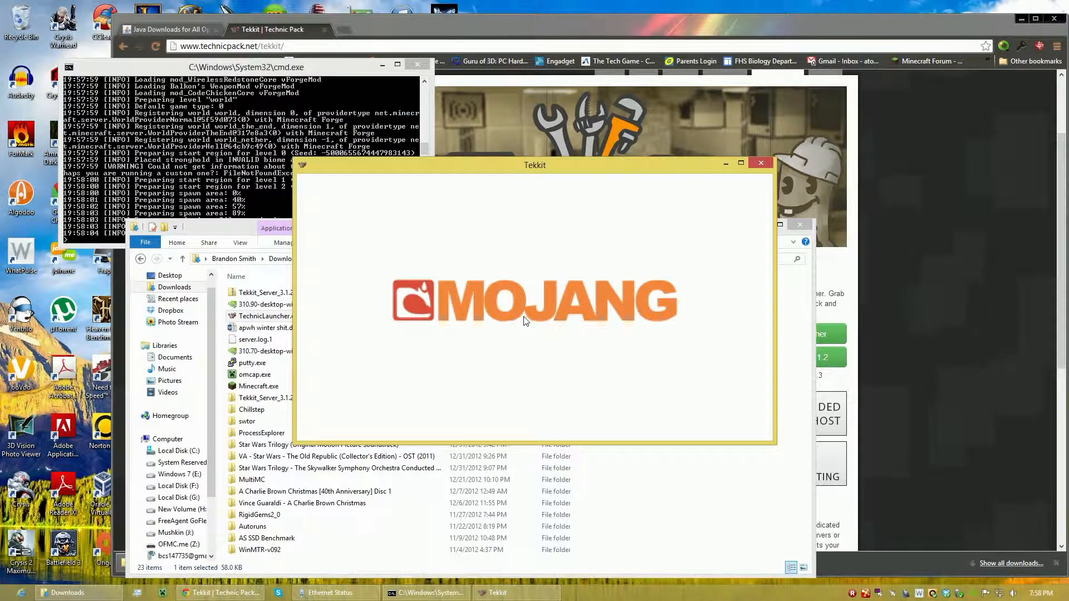
Open Tekkit's multiplayer server list and delete the saved servers from it.
click(487, 333)
click(504, 281)
click(490, 421)
click(489, 336)
click(490, 421)
click(487, 337)
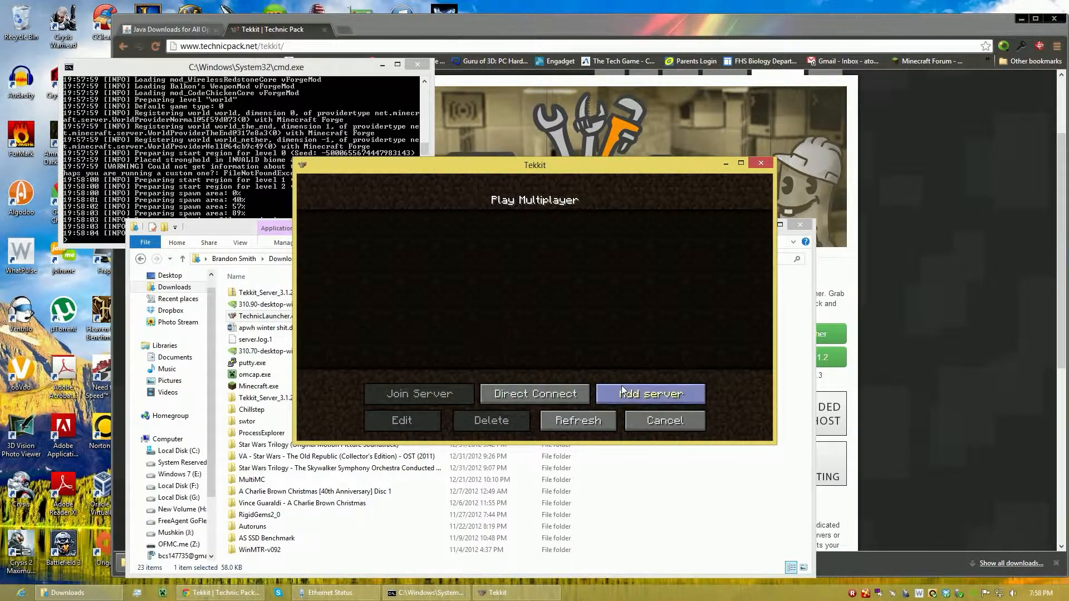
Add a server entry to the multiplayer list with the address localhost:25565, keeping the default name Minecraft Server.
click(623, 392)
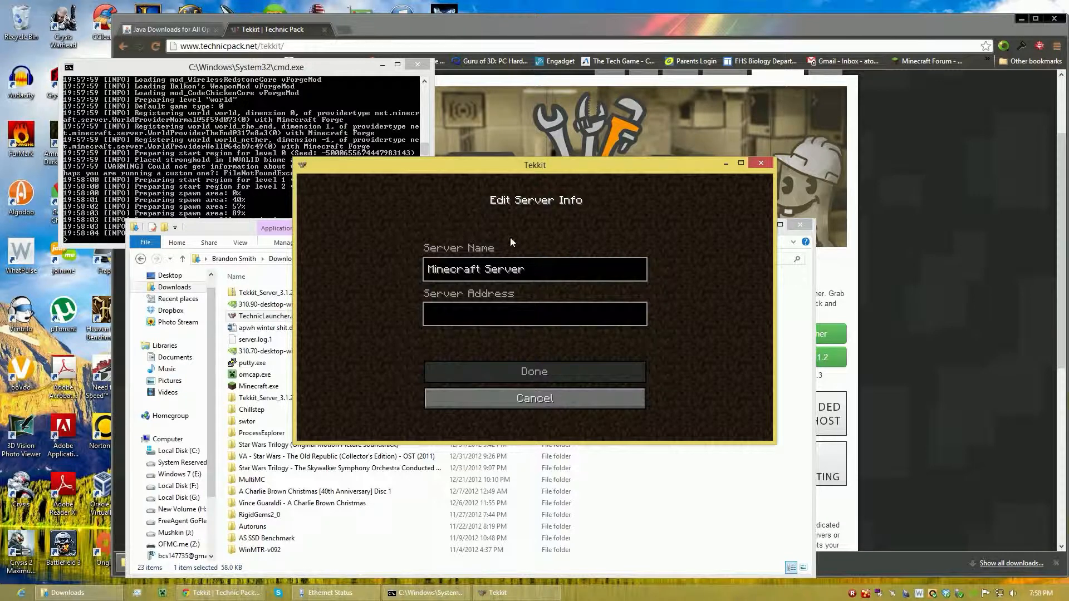
click(480, 316)
text(localhost)
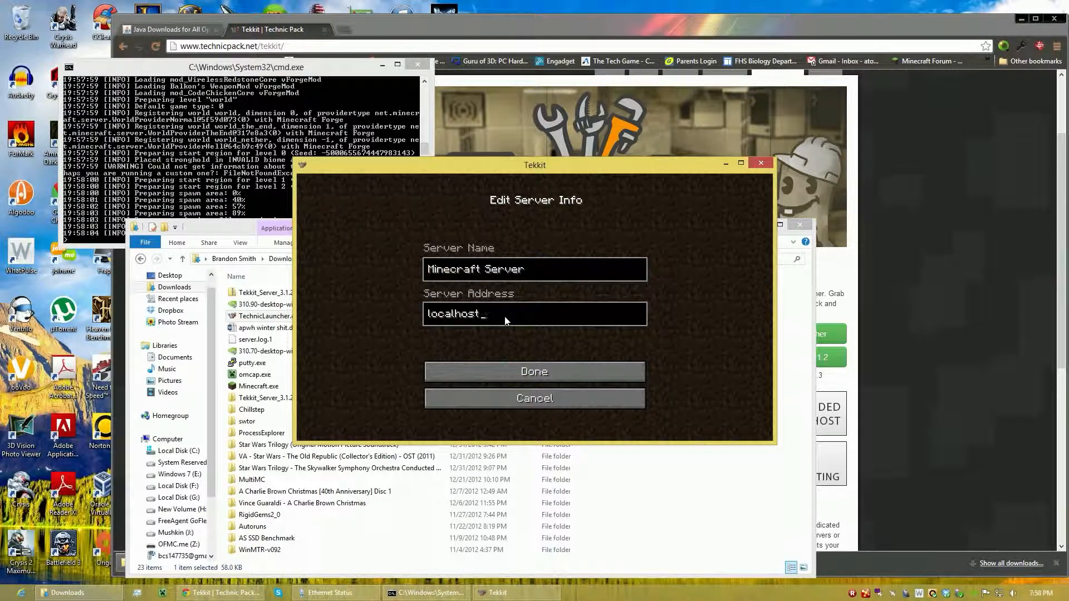
text(25565)
click(506, 365)
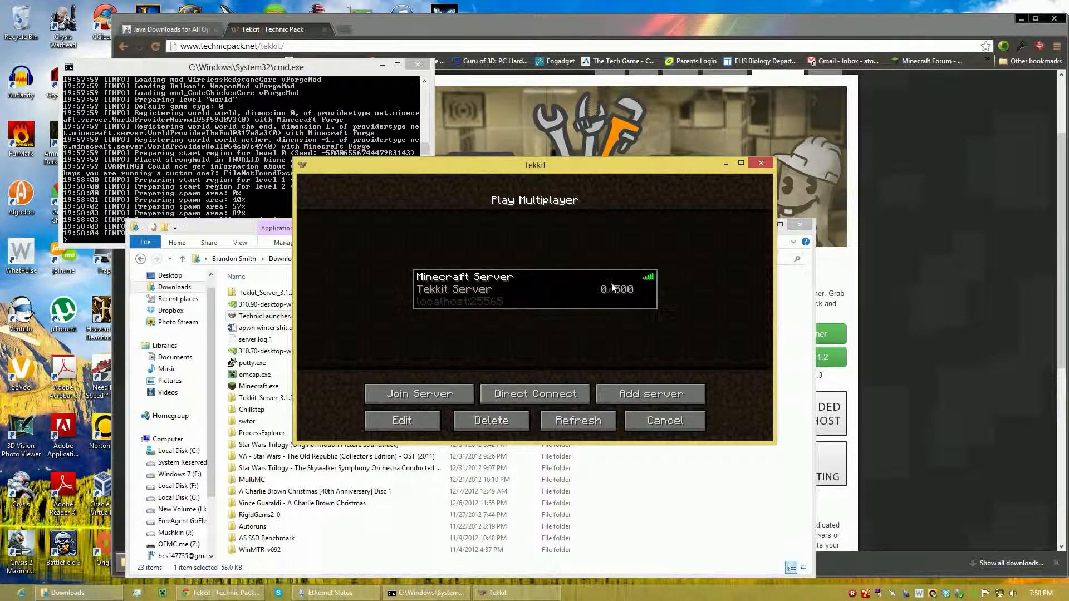
Join the localhost:25565 server, walk around briefly to test it, and disconnect back to the multiplayer list.
double_click(580, 301)
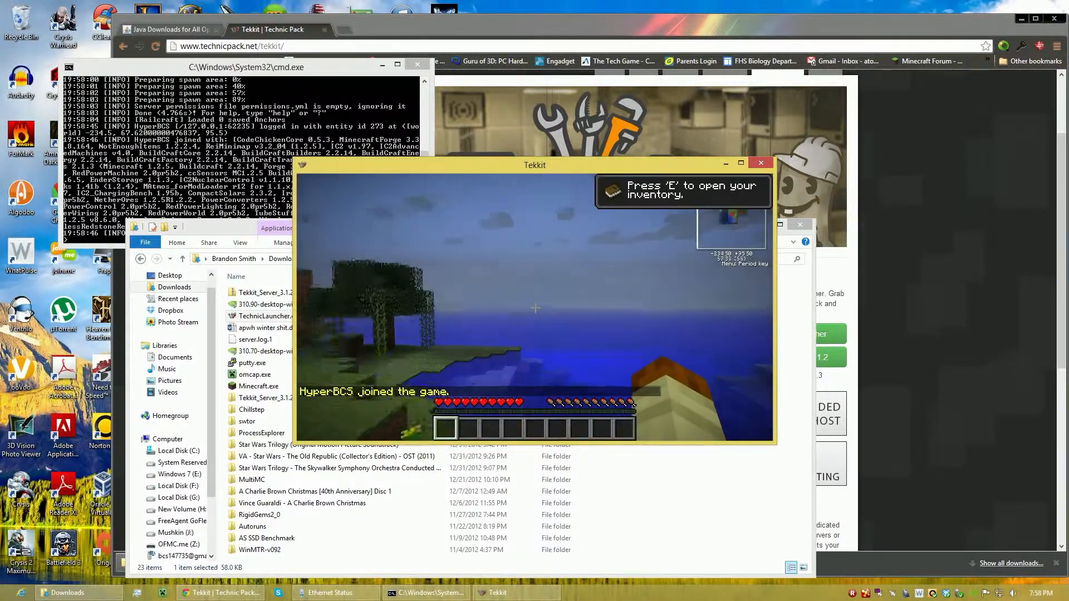
key(w)
key(space)
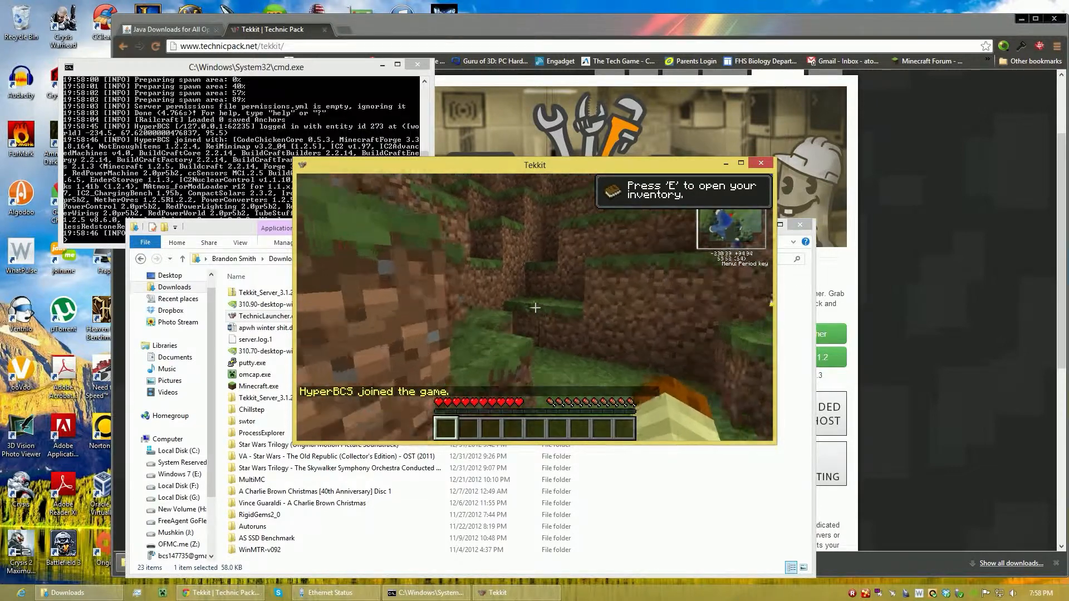
key(w)
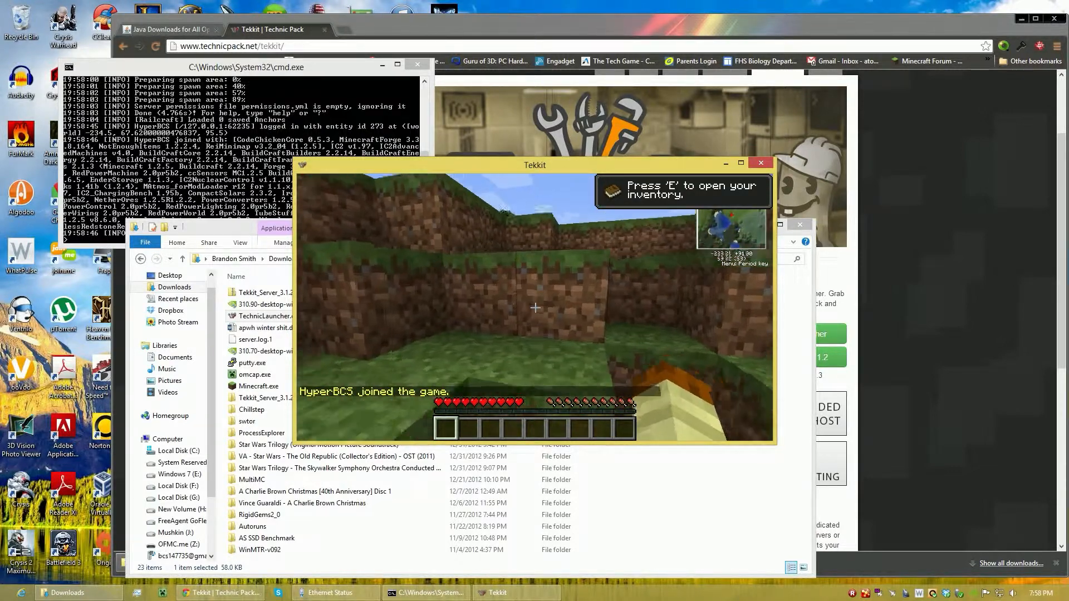
key(Escape)
click(548, 365)
click(544, 323)
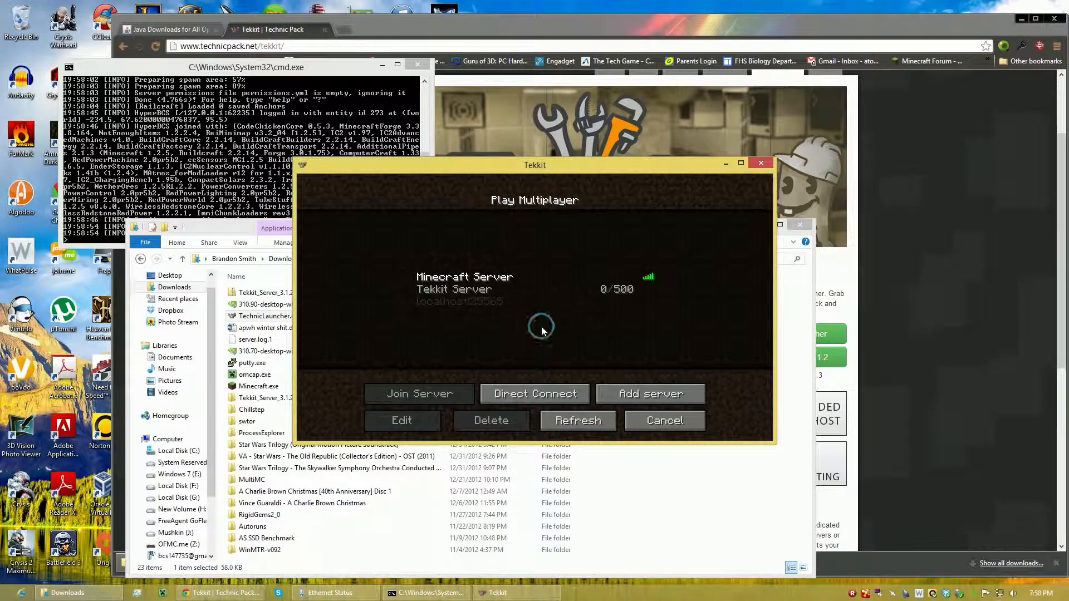
Switch to the browser, open ipchicken.com in a new tab, and copy the current public IP address.
click(345, 30)
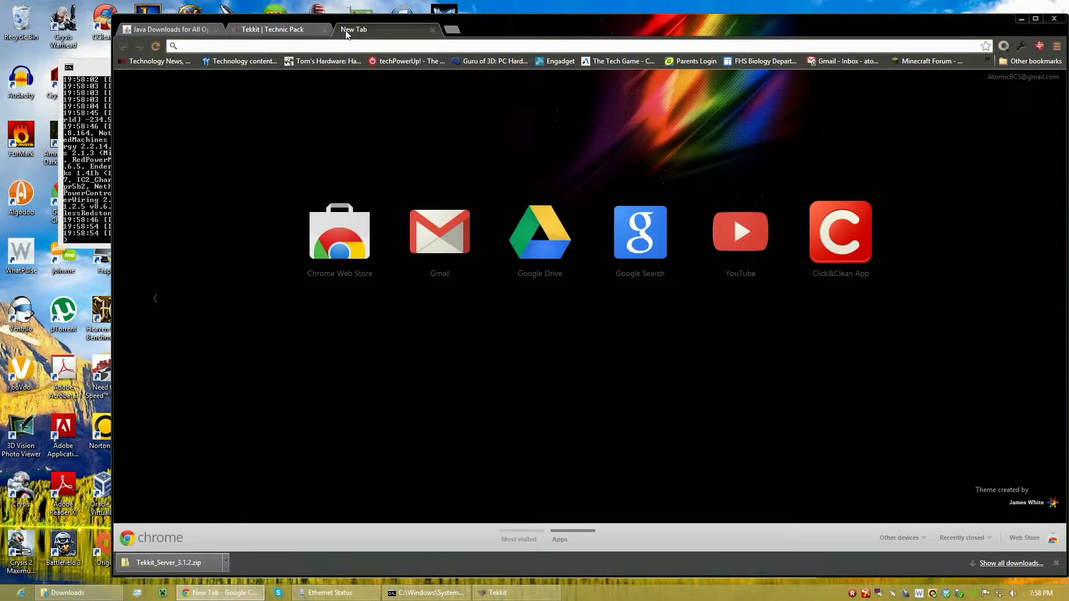
text(ipchicken.com)
key(Return)
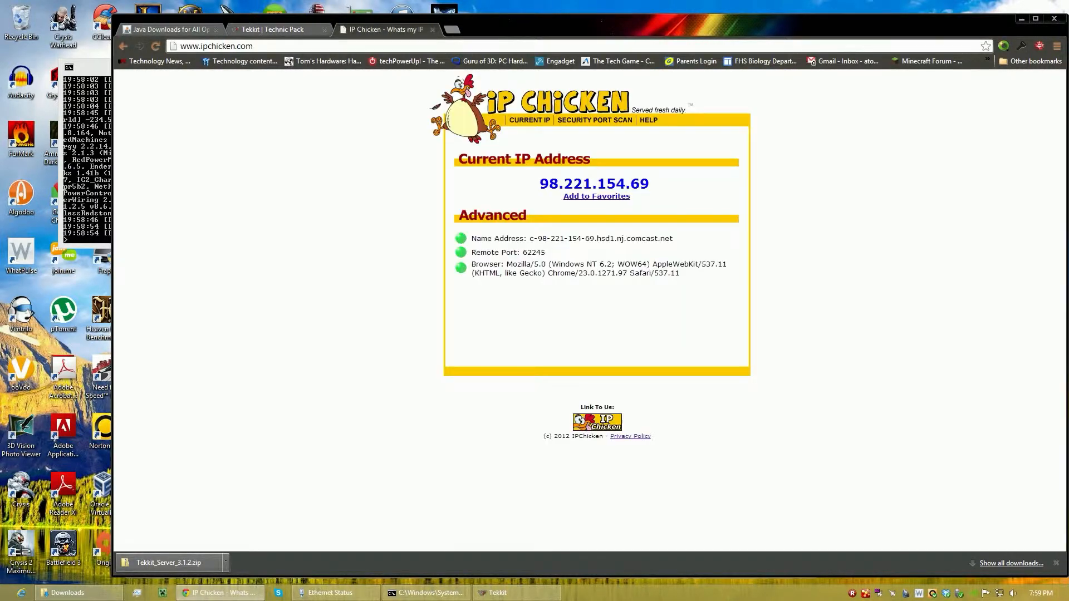
drag(539, 183, 647, 179)
key(ctrl+c)
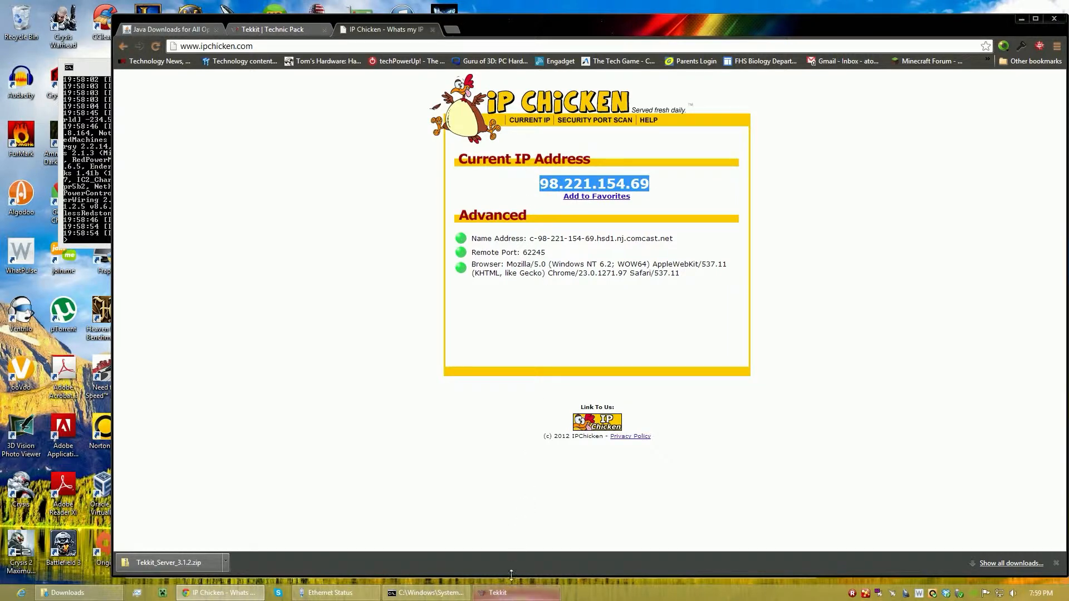
Return to Tekkit and add a second server entry using the copied public IP address as its server address.
click(498, 592)
click(641, 393)
click(554, 318)
key(ctrl+v)
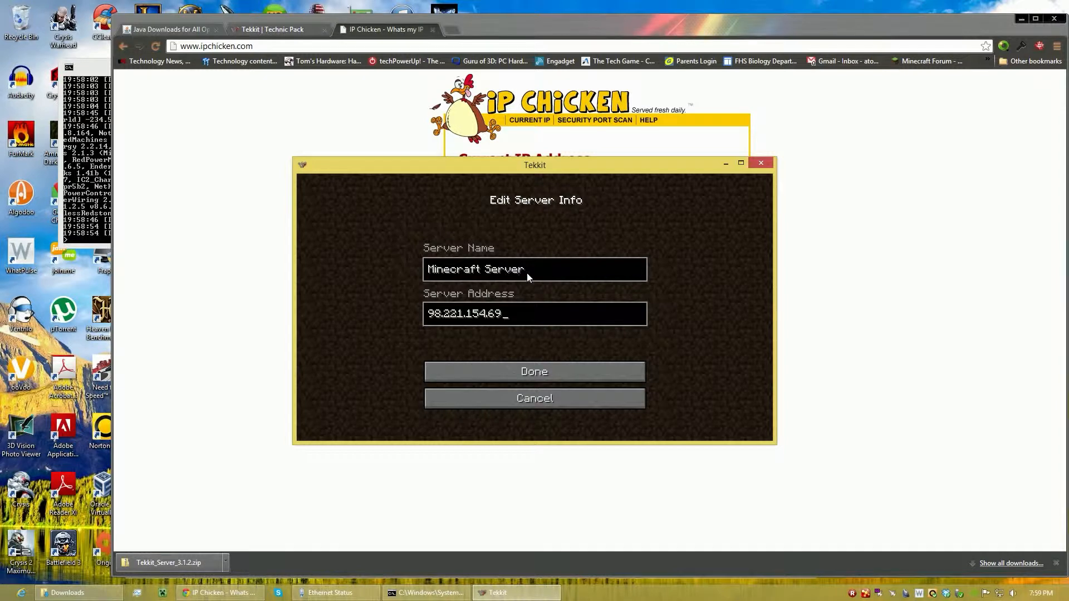
click(544, 381)
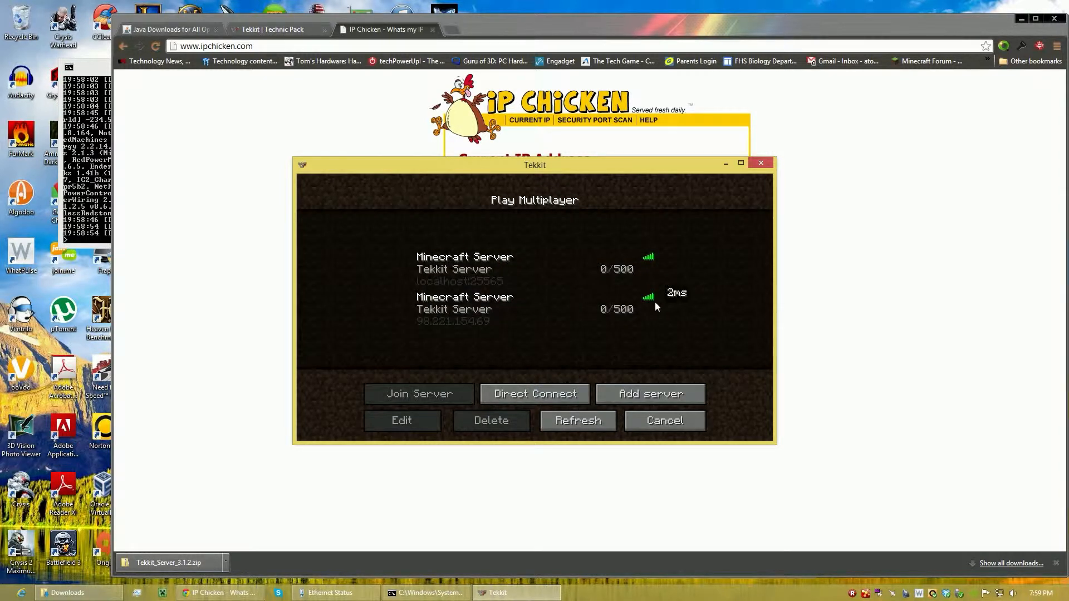
Join the server through its public IP entry and walk forward across the world to test the connection.
click(459, 314)
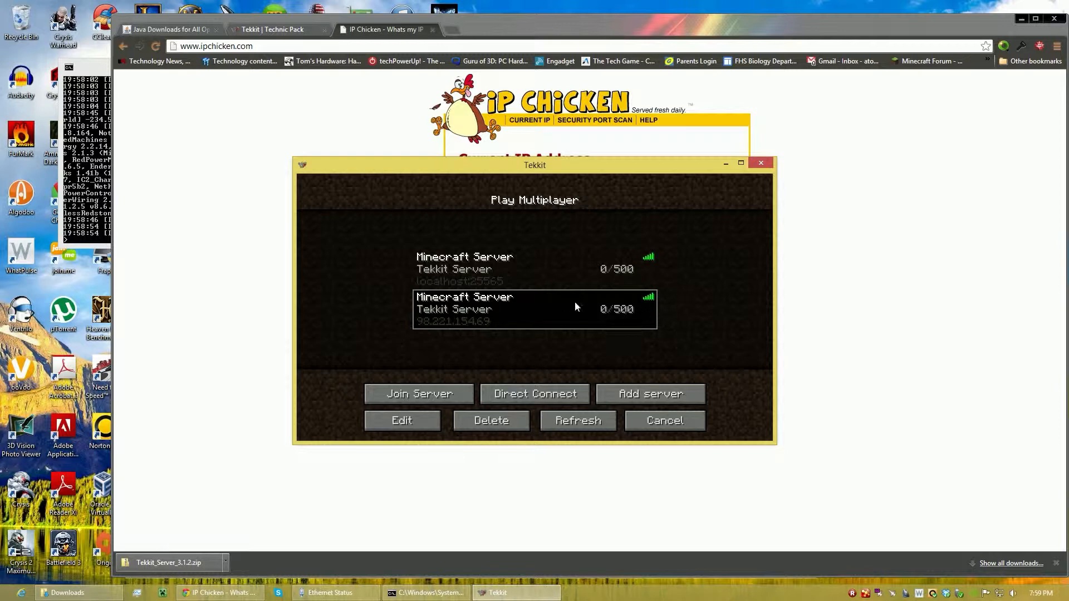
double_click(484, 313)
key(w)
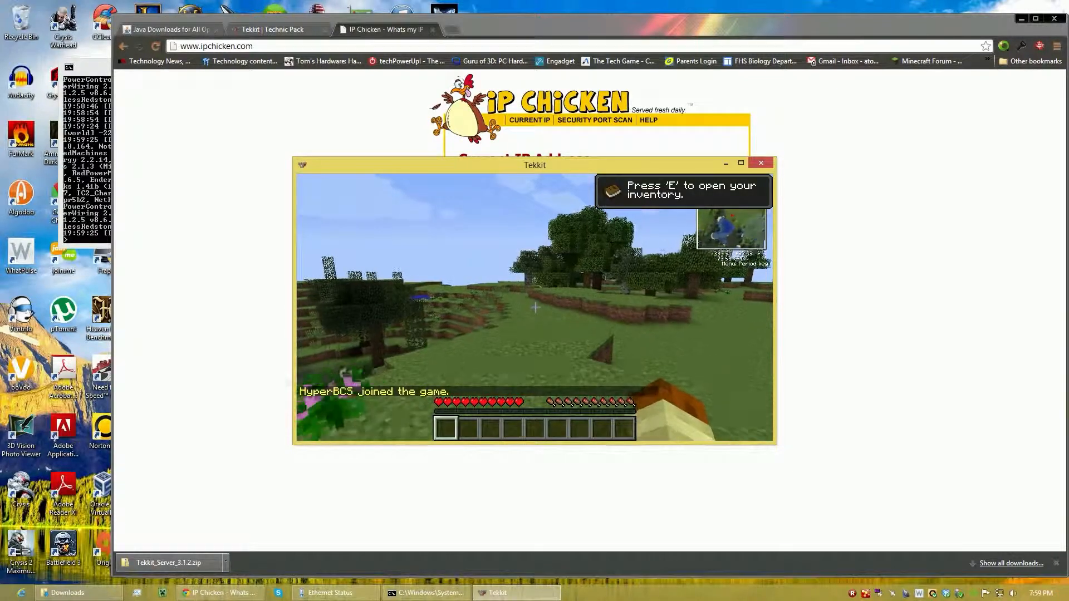
key(w)
key(w)
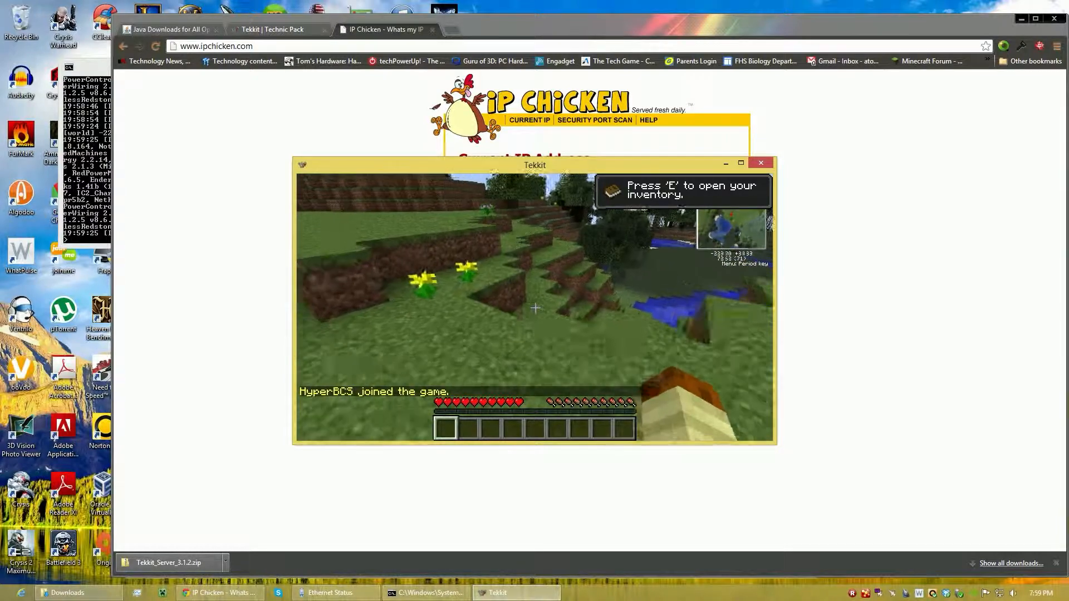
key(w)
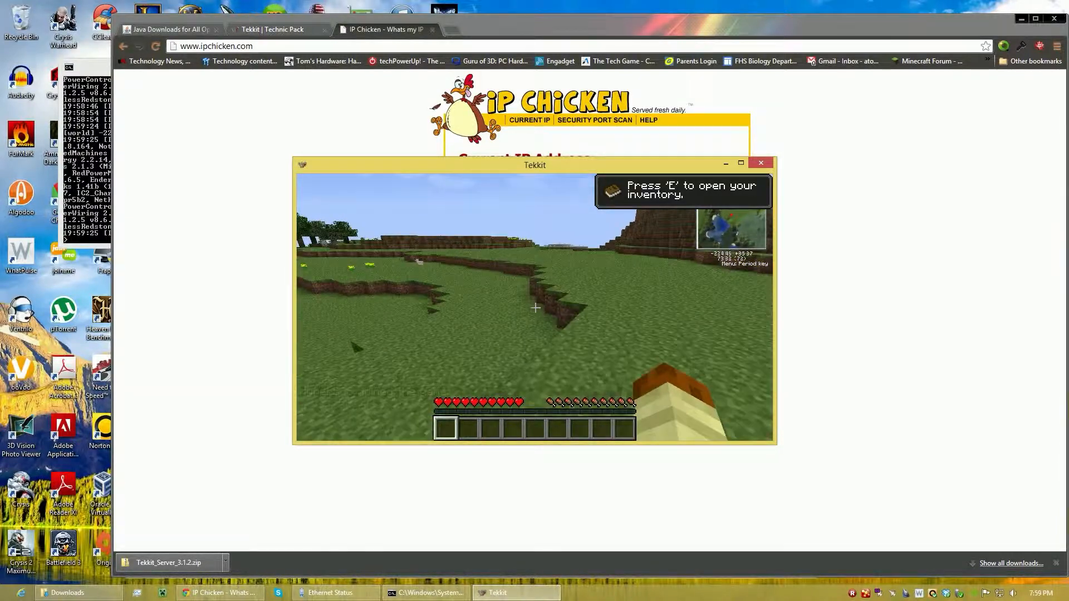
key(w)
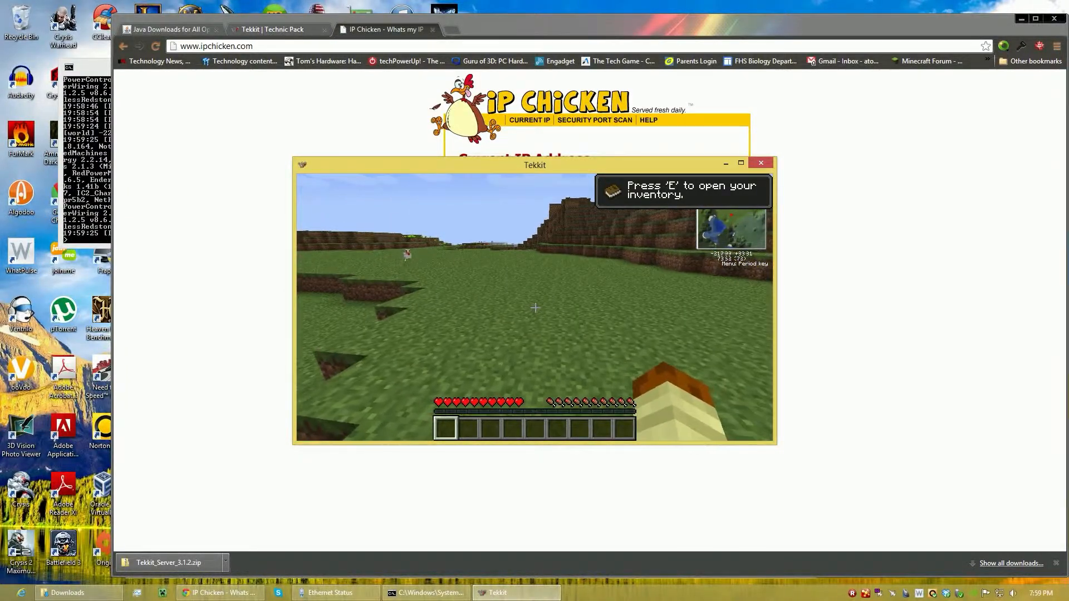